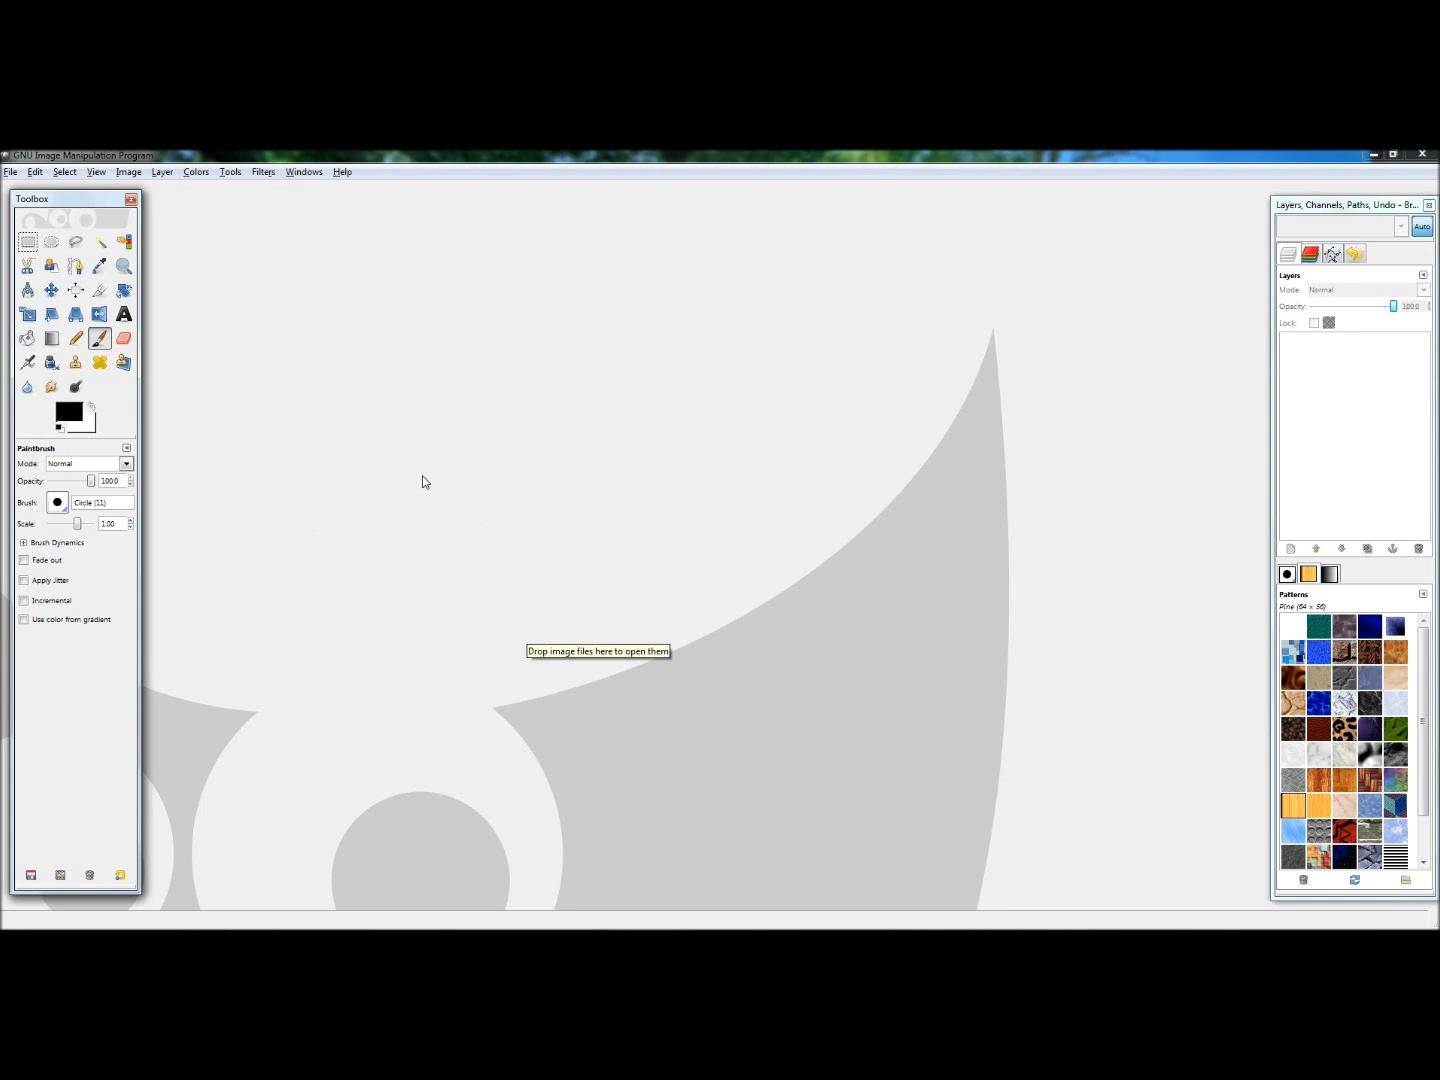
Start a new portrait image sized 480 × 800 pixels
click(521, 595)
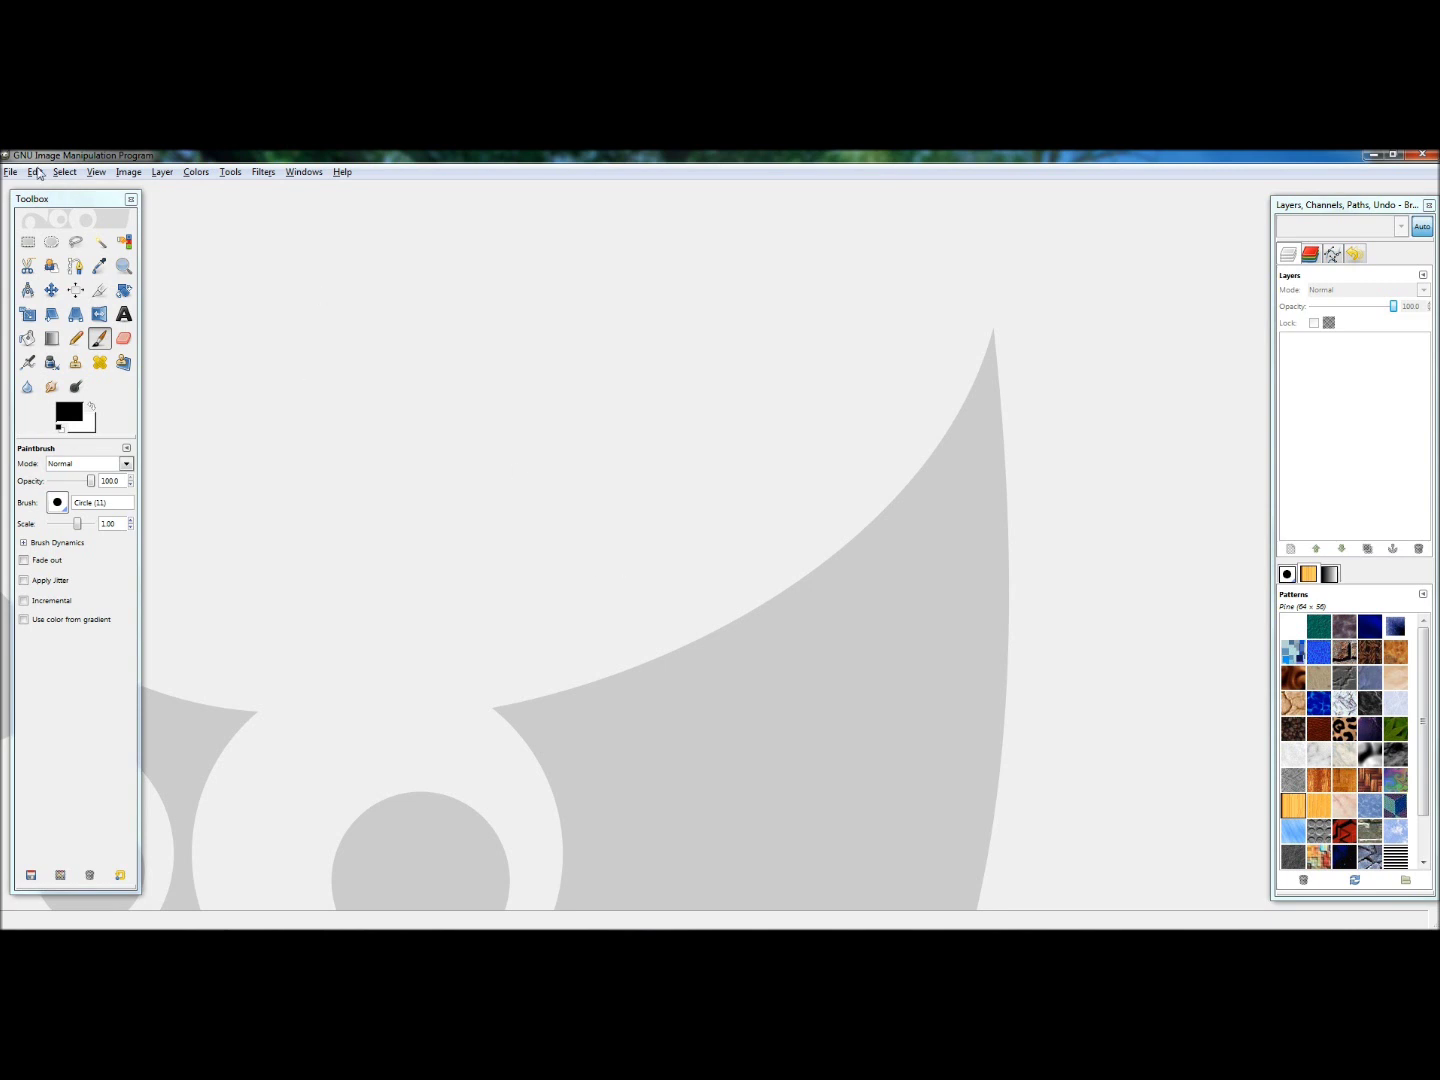
click(10, 171)
click(21, 192)
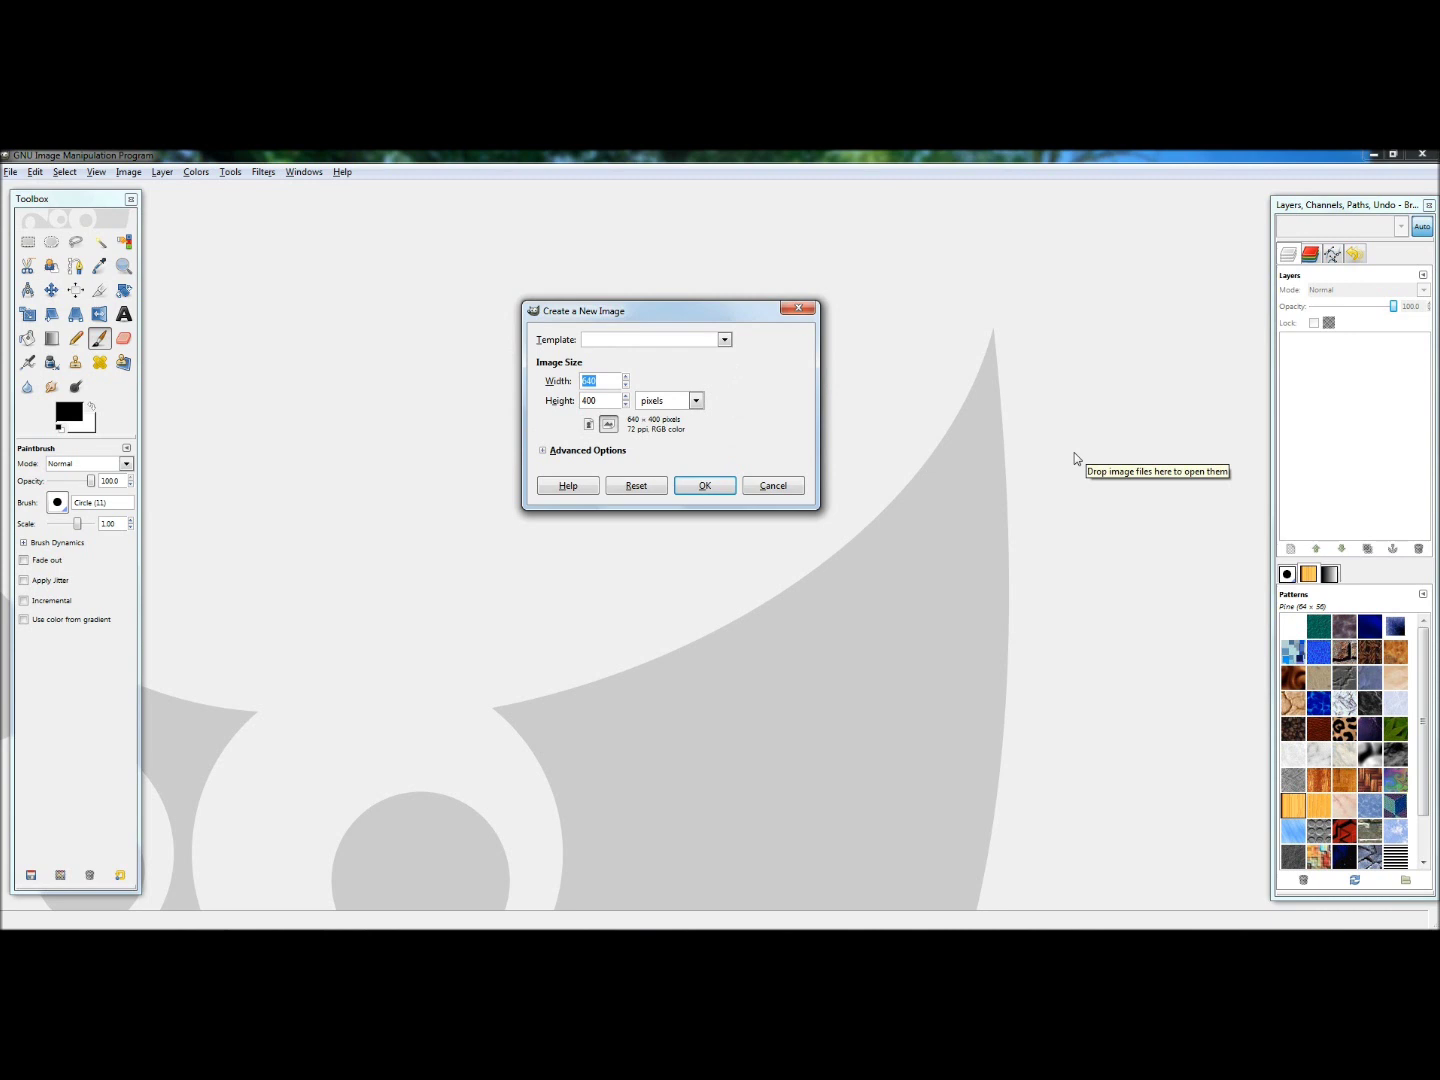
text(480)
key(Tab)
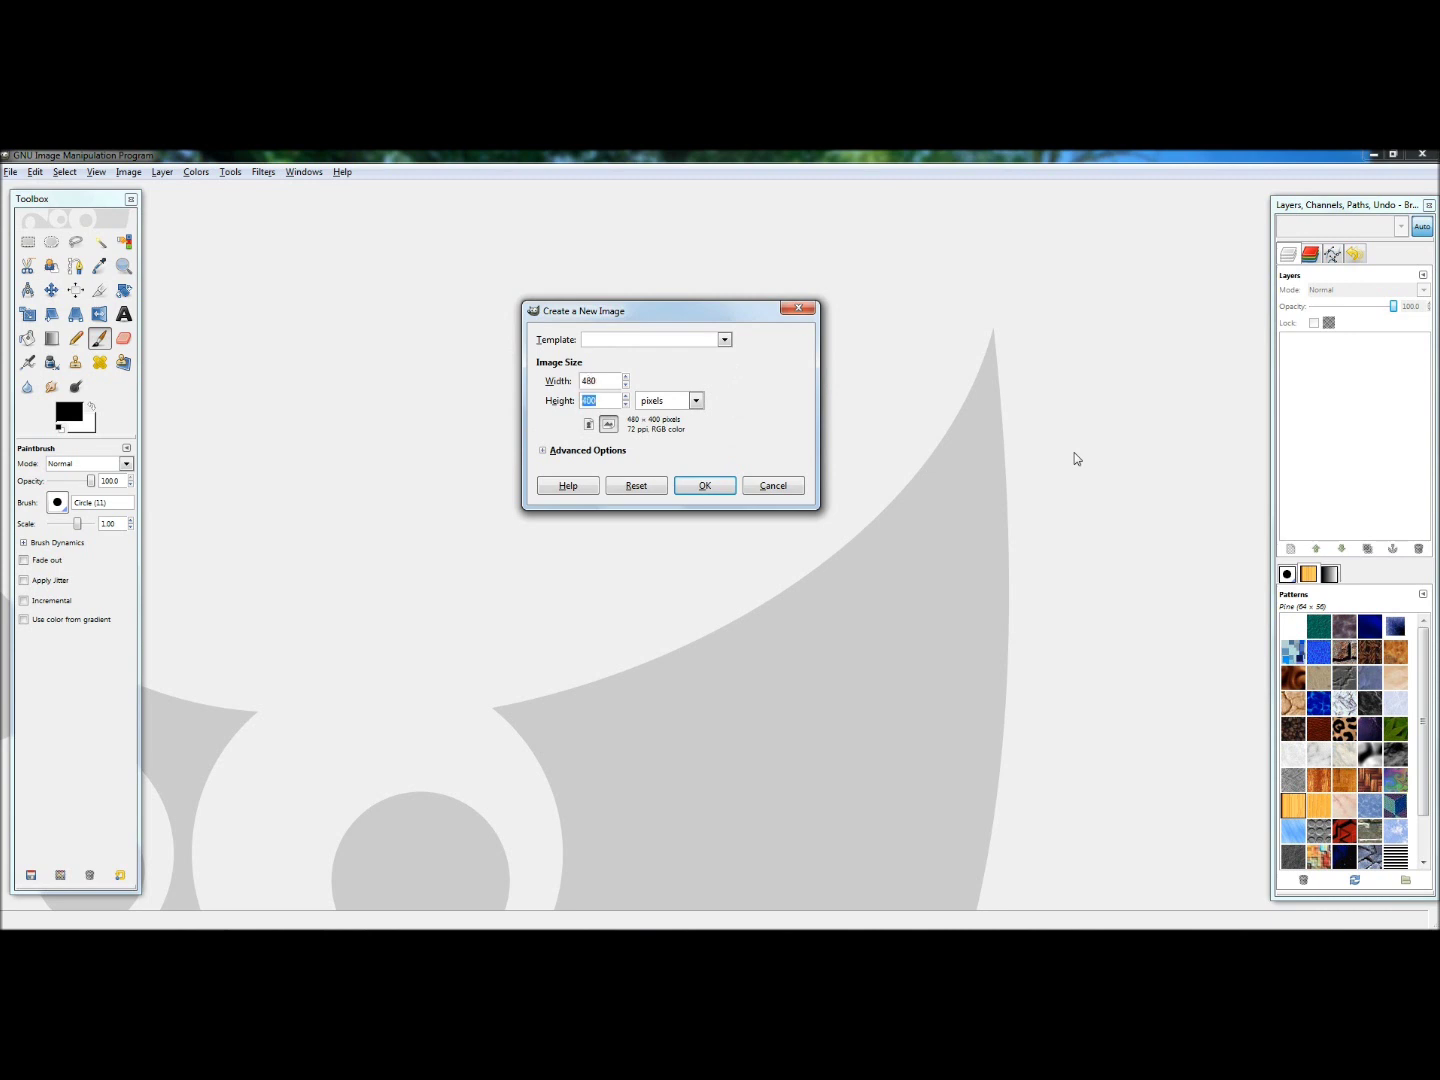
text(800)
click(589, 424)
Fill it with transparency, change the comment word GIMP to 'keyboard', and create it
click(543, 451)
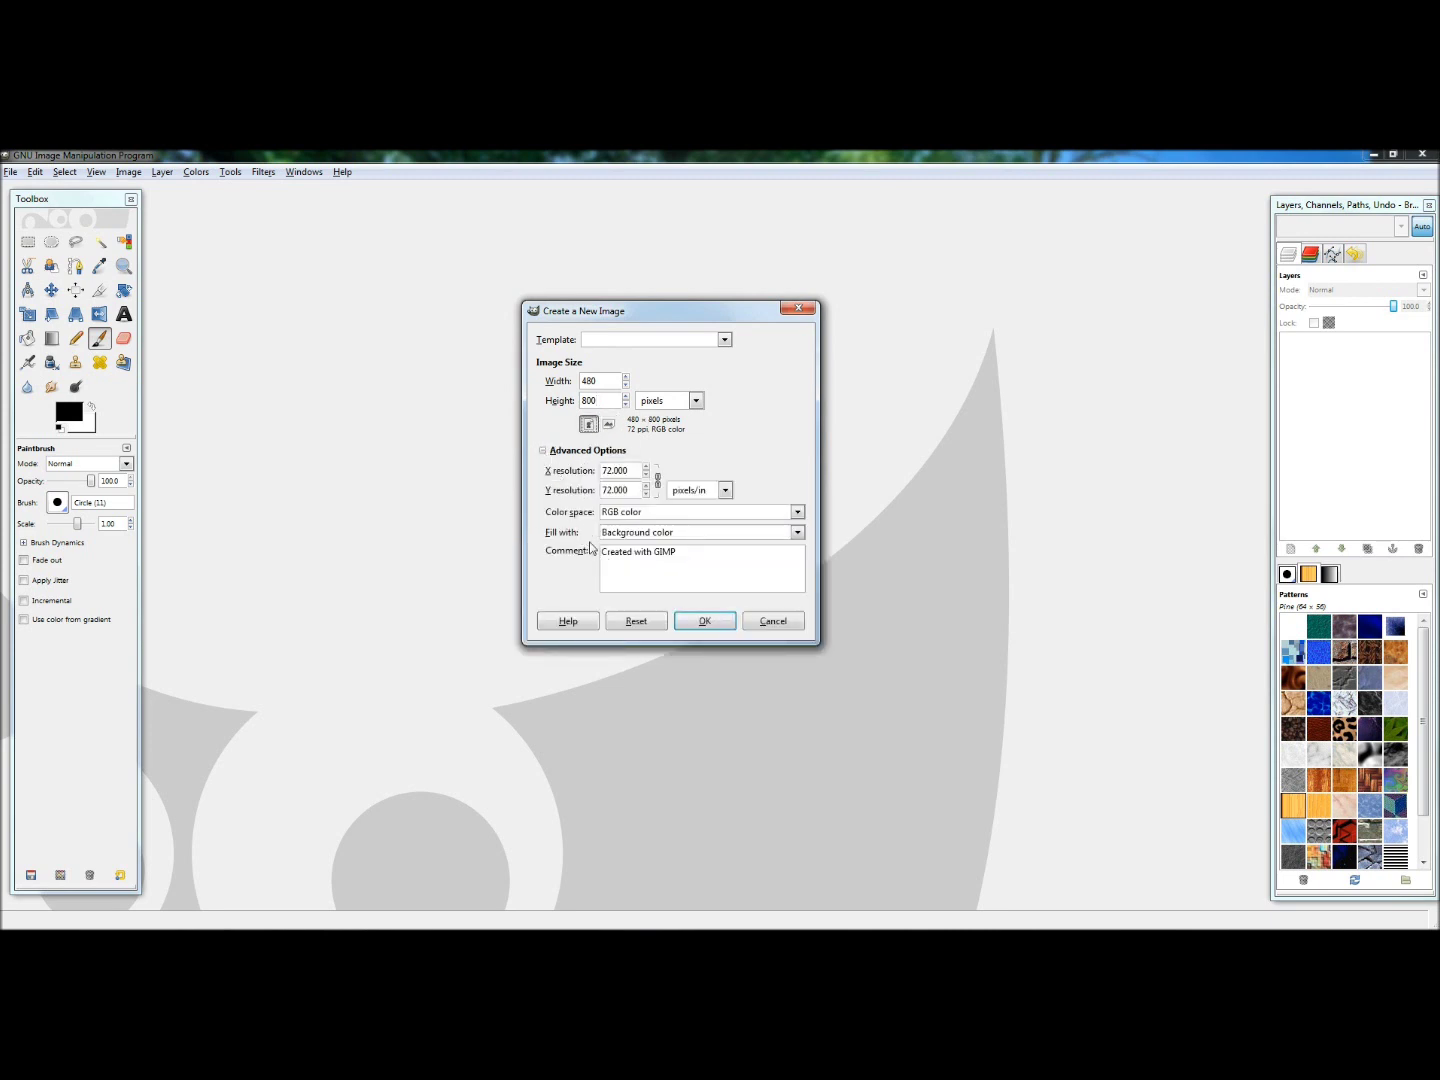
click(665, 534)
click(706, 599)
double_click(665, 553)
text(keyboard)
click(705, 621)
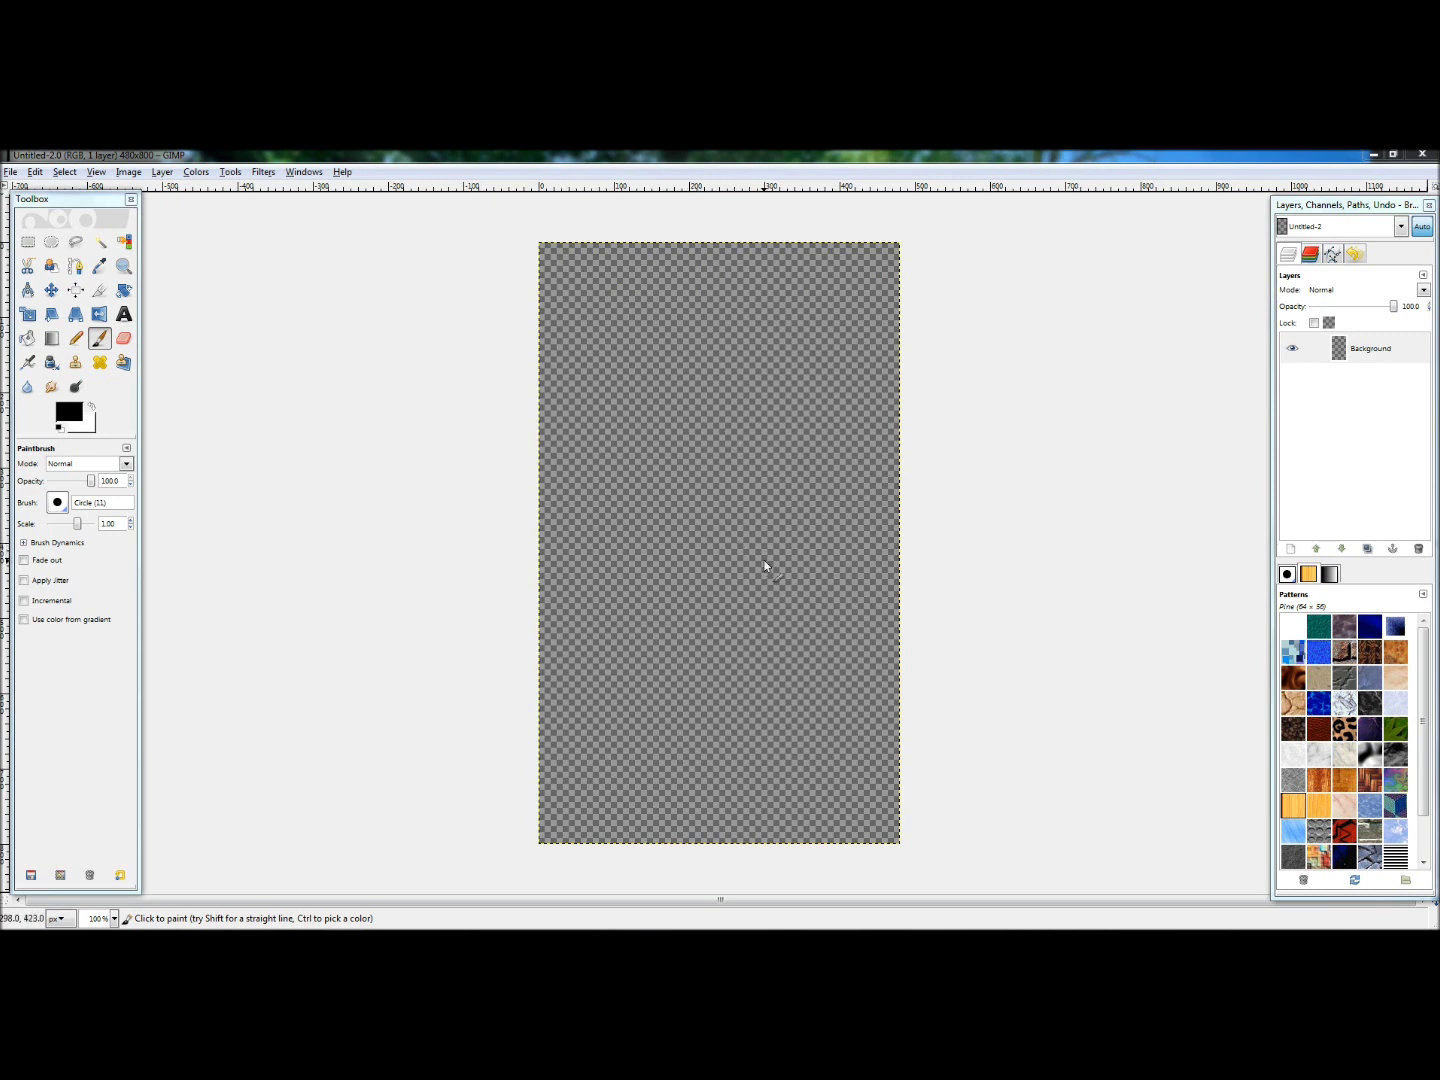
mouse_move(603, 273)
mouse_down()
mouse_move(589, 410)
mouse_move(812, 703)
mouse_move(717, 482)
mouse_move(815, 481)
mouse_up()
drag(800, 409, 538, 347)
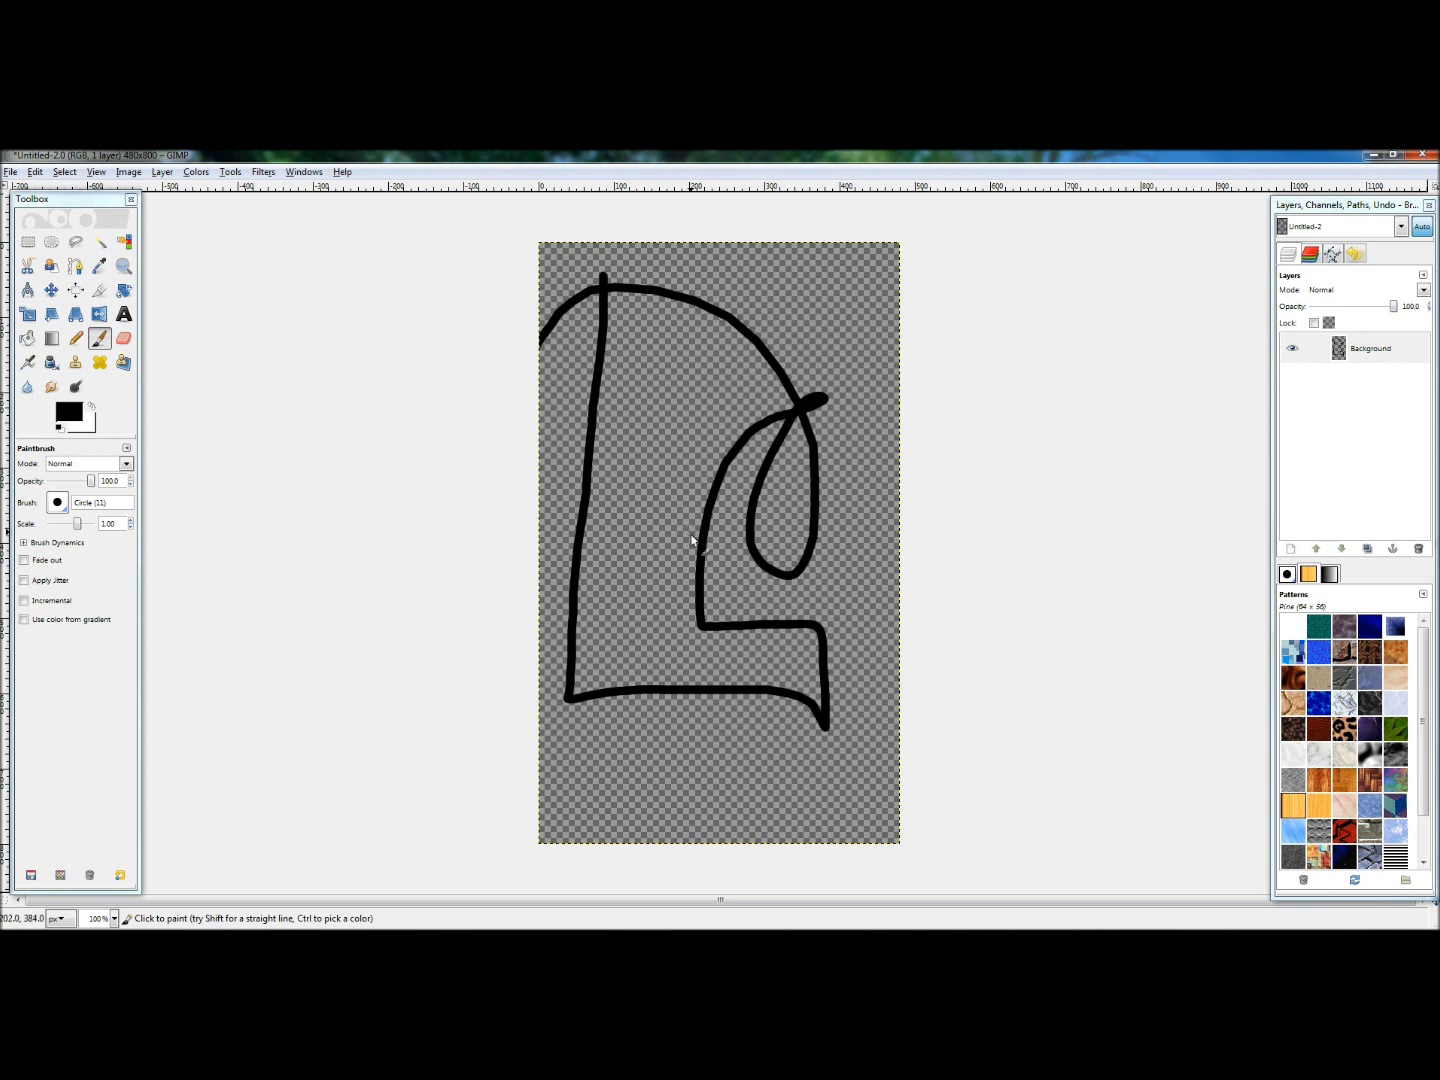
key(ctrl+z)
key(ctrl+z)
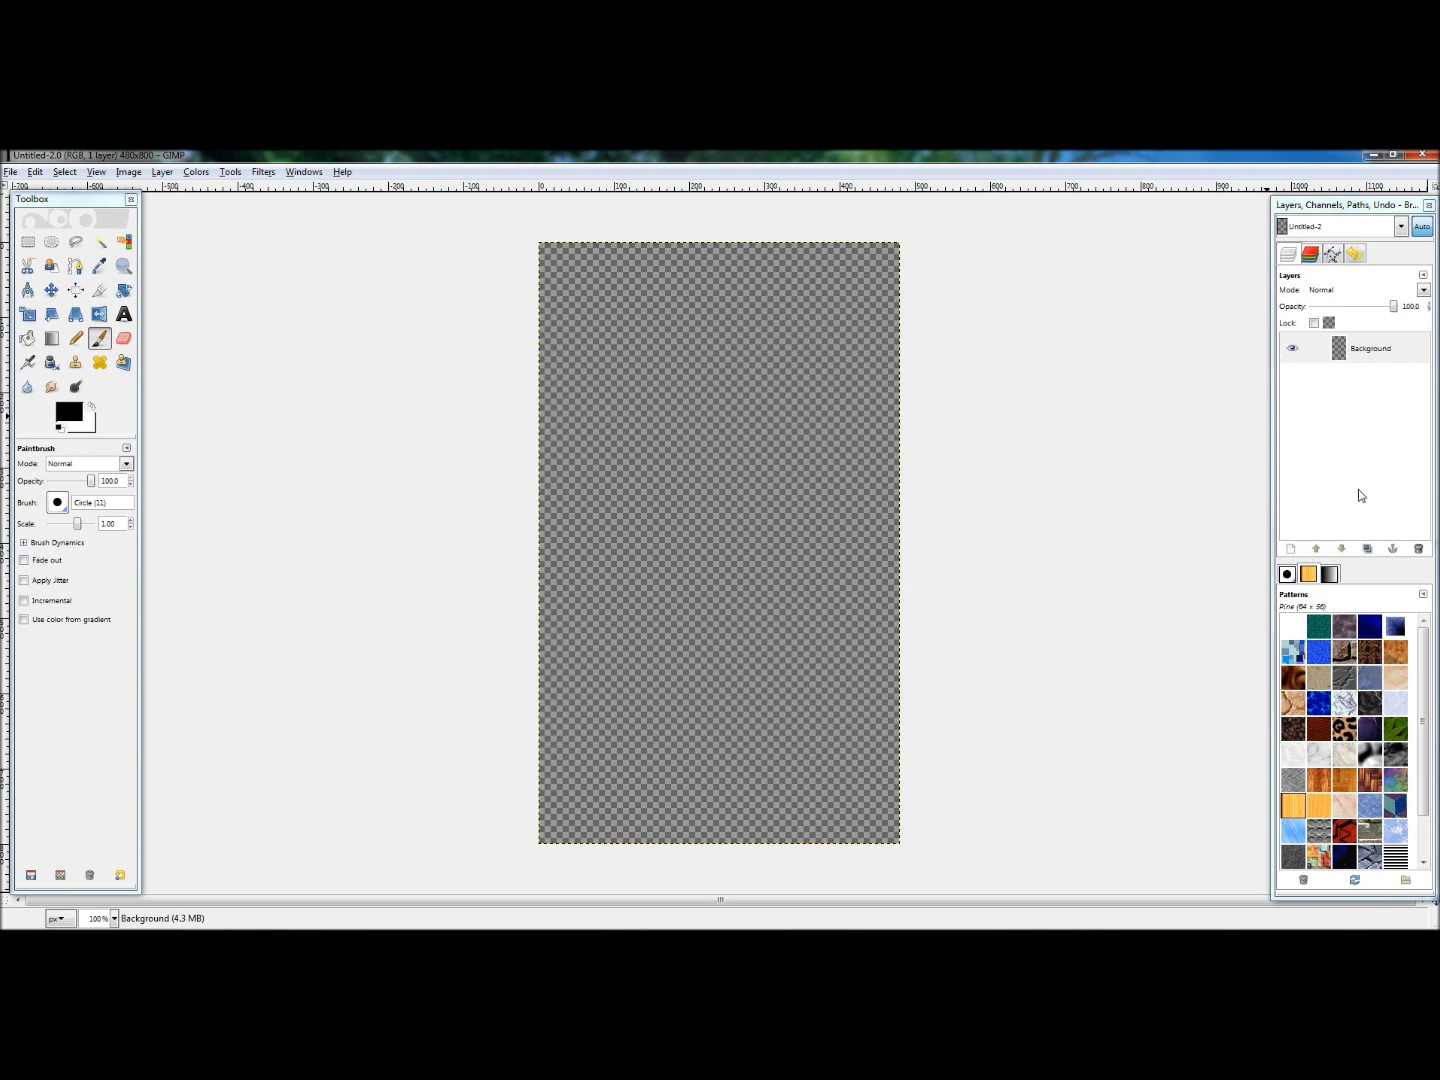
Add a new layer above the background, filled with the black foreground colour
click(1290, 550)
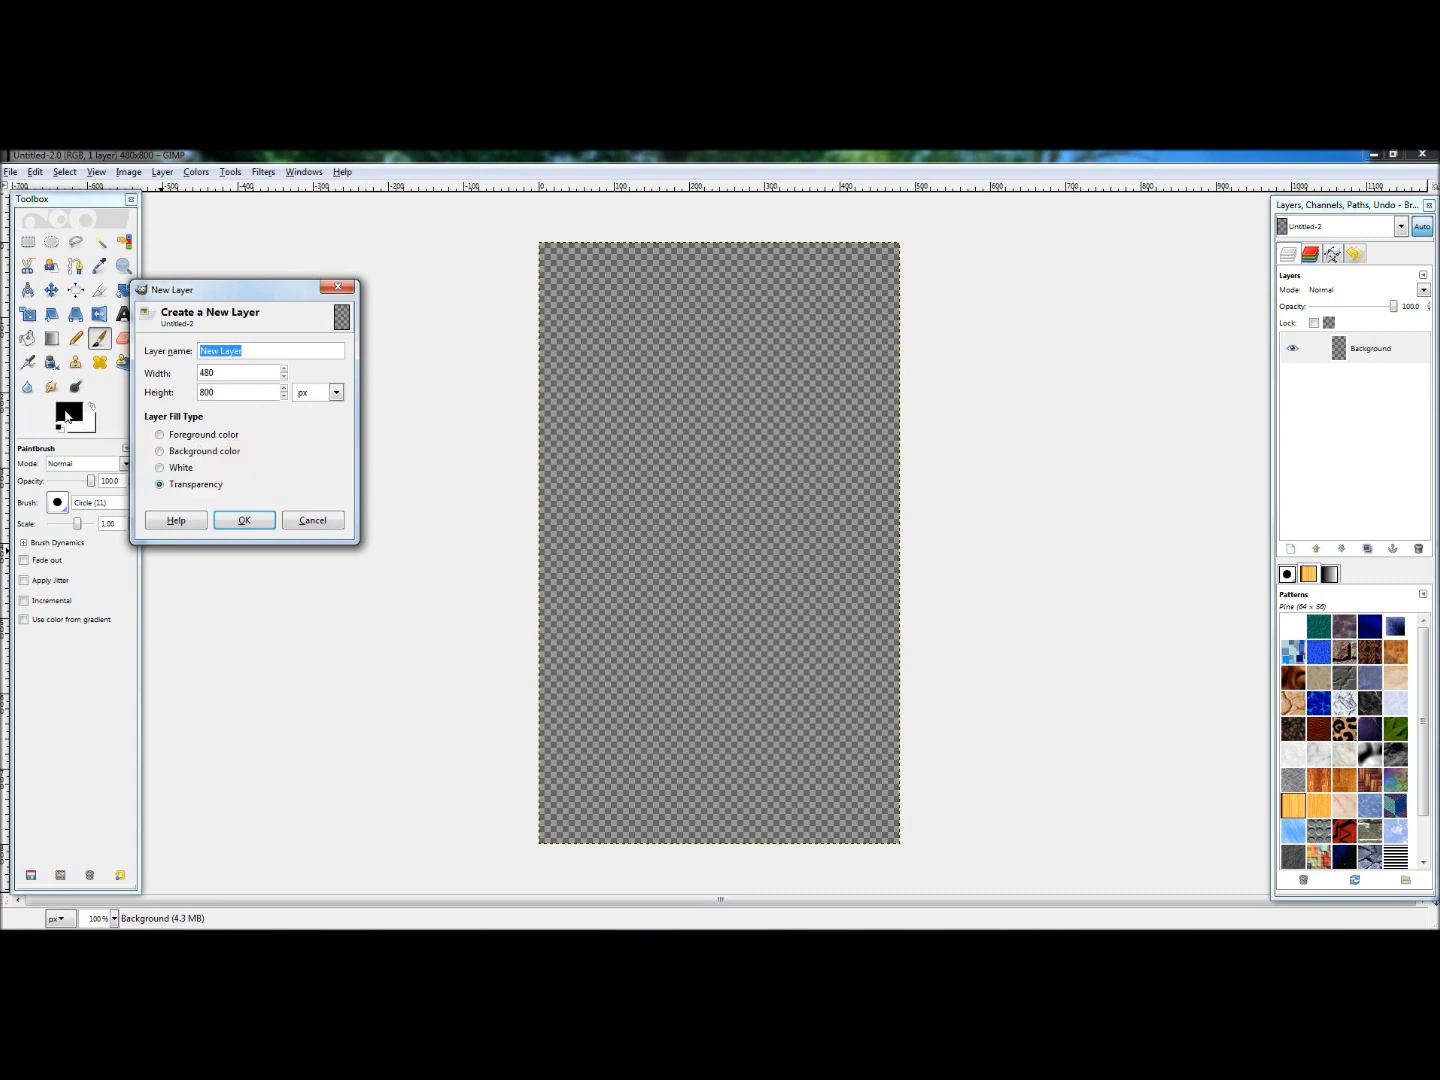
click(172, 435)
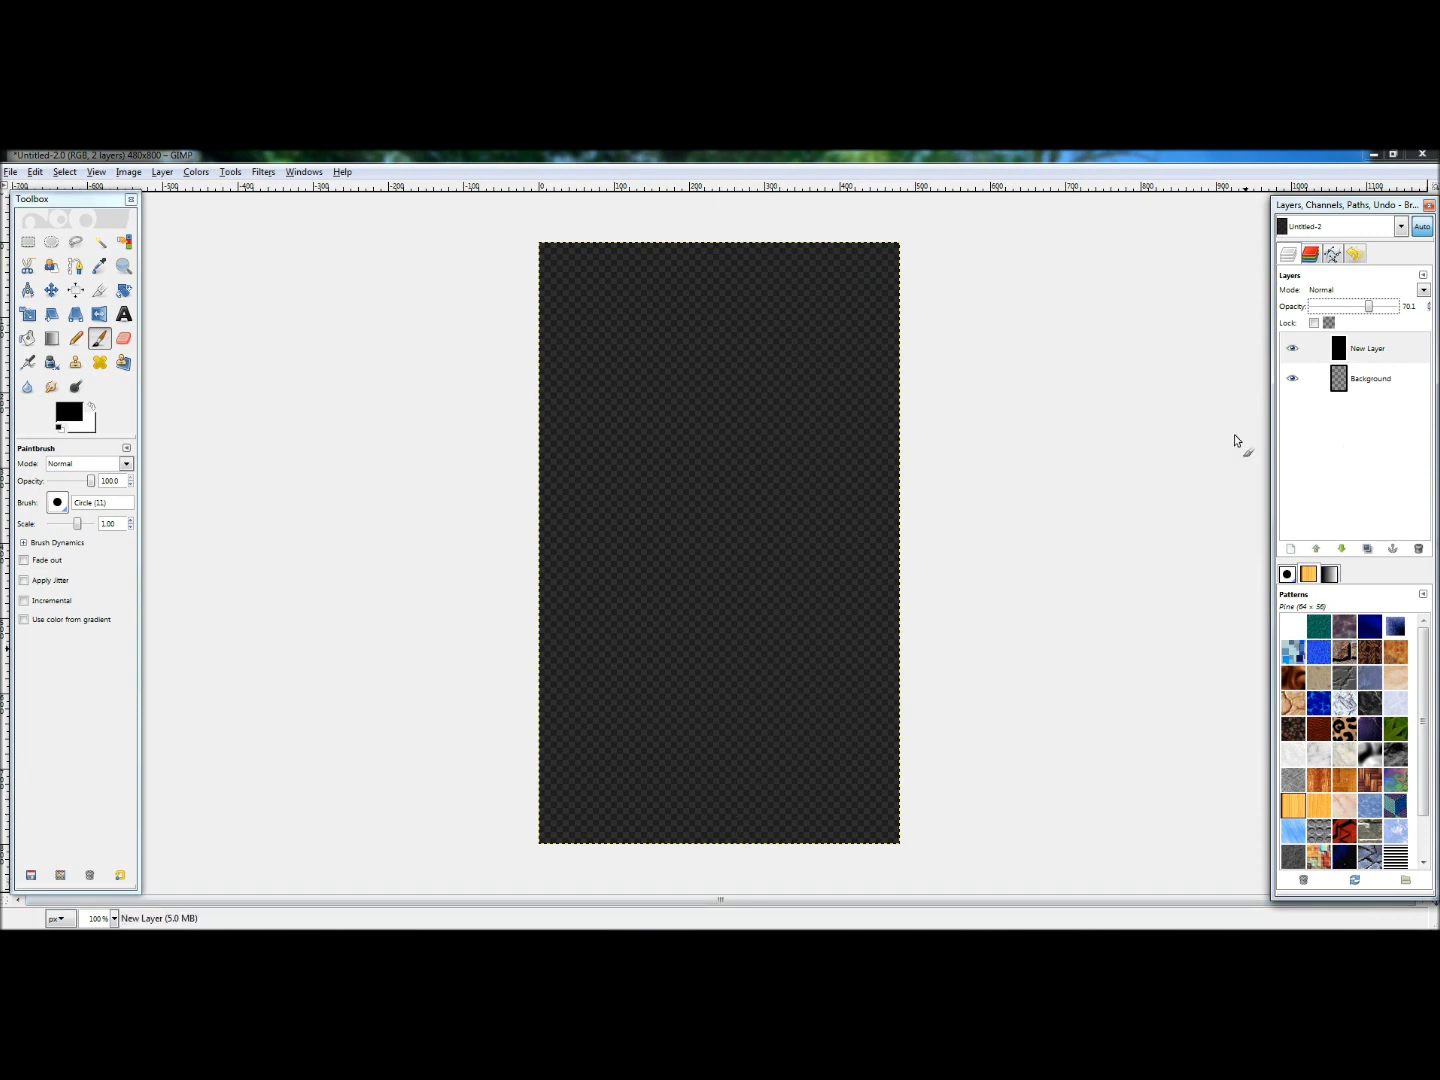
Apply an upper-left Pagecurl filter using the foreground/background colours
click(267, 176)
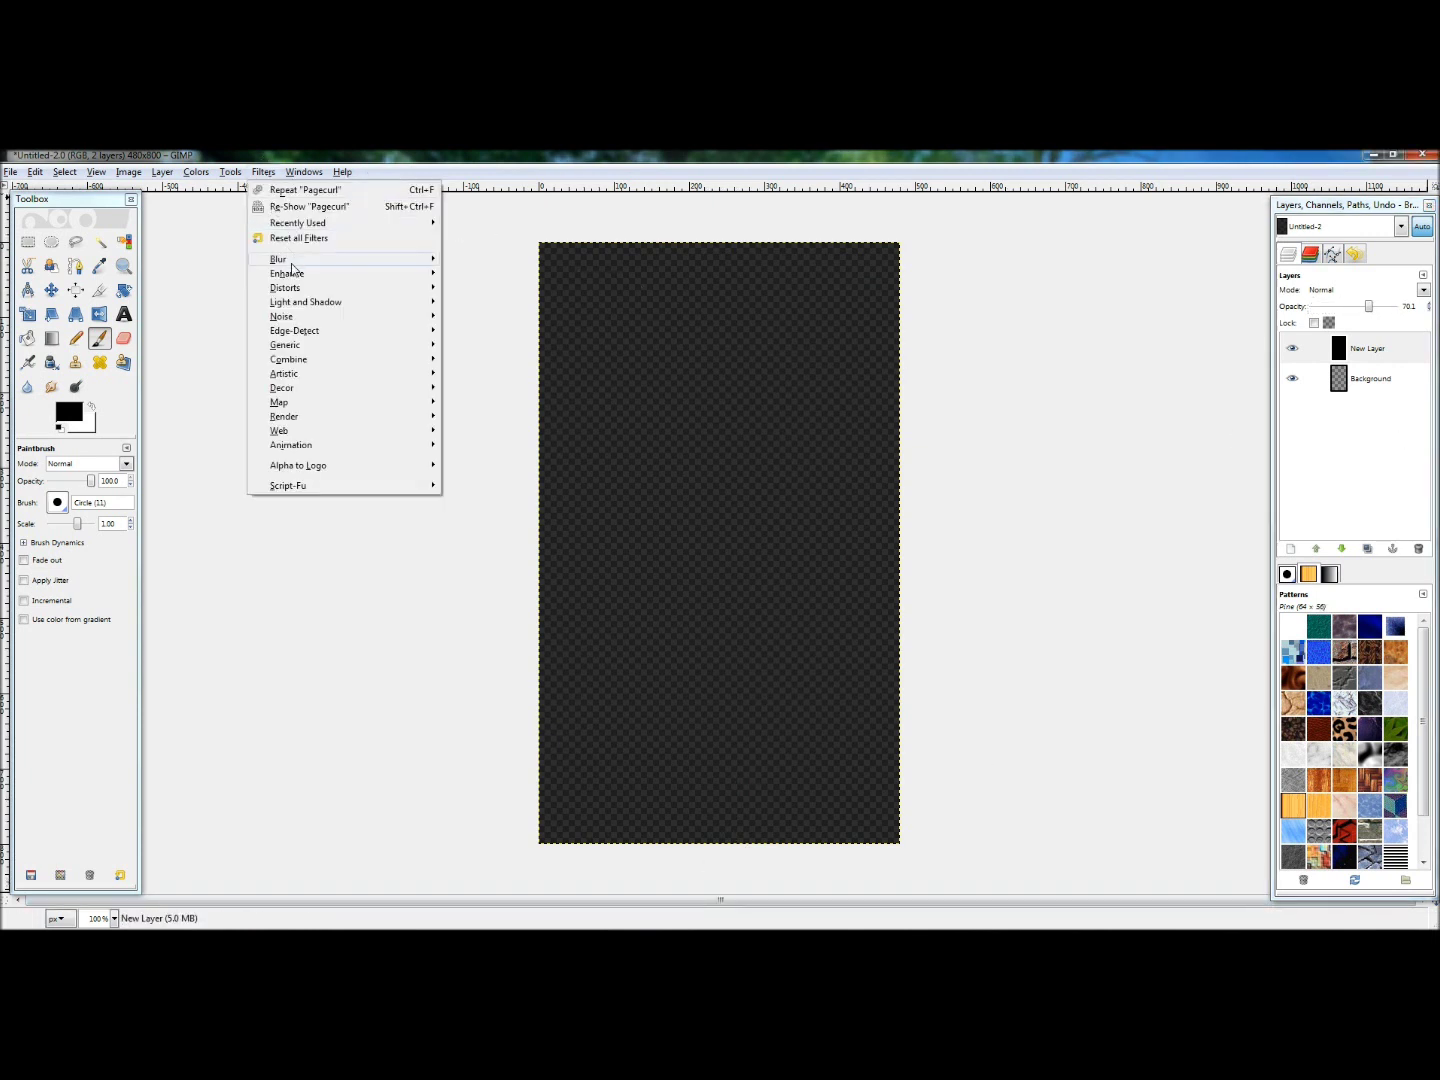
mouse_move(301, 289)
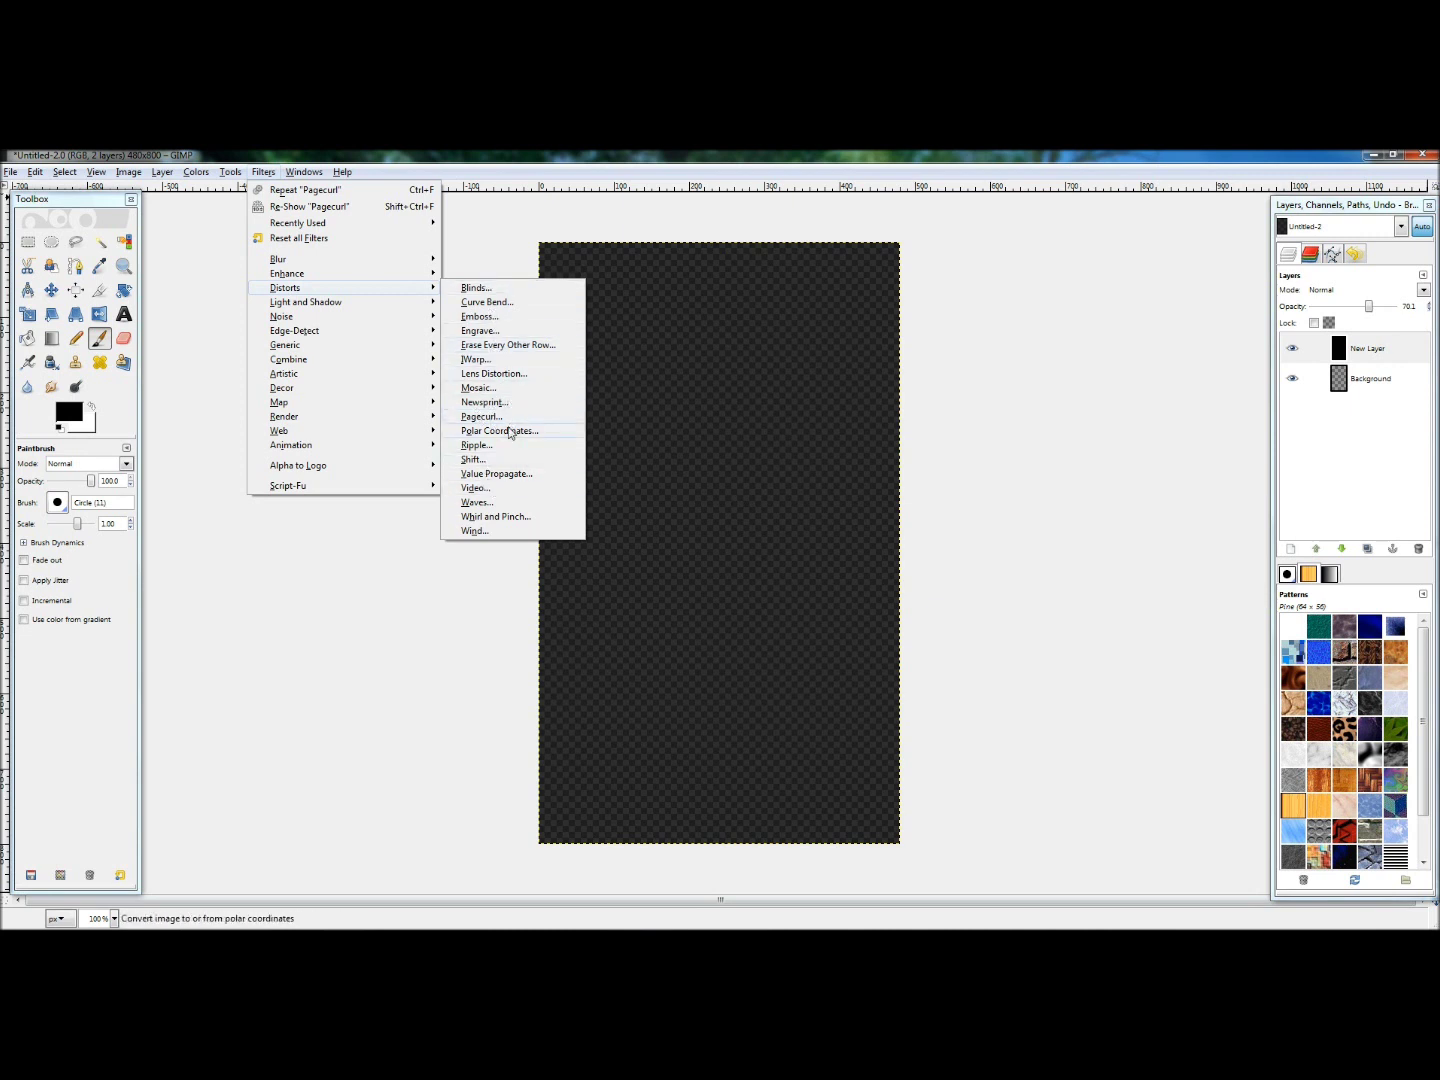
click(485, 418)
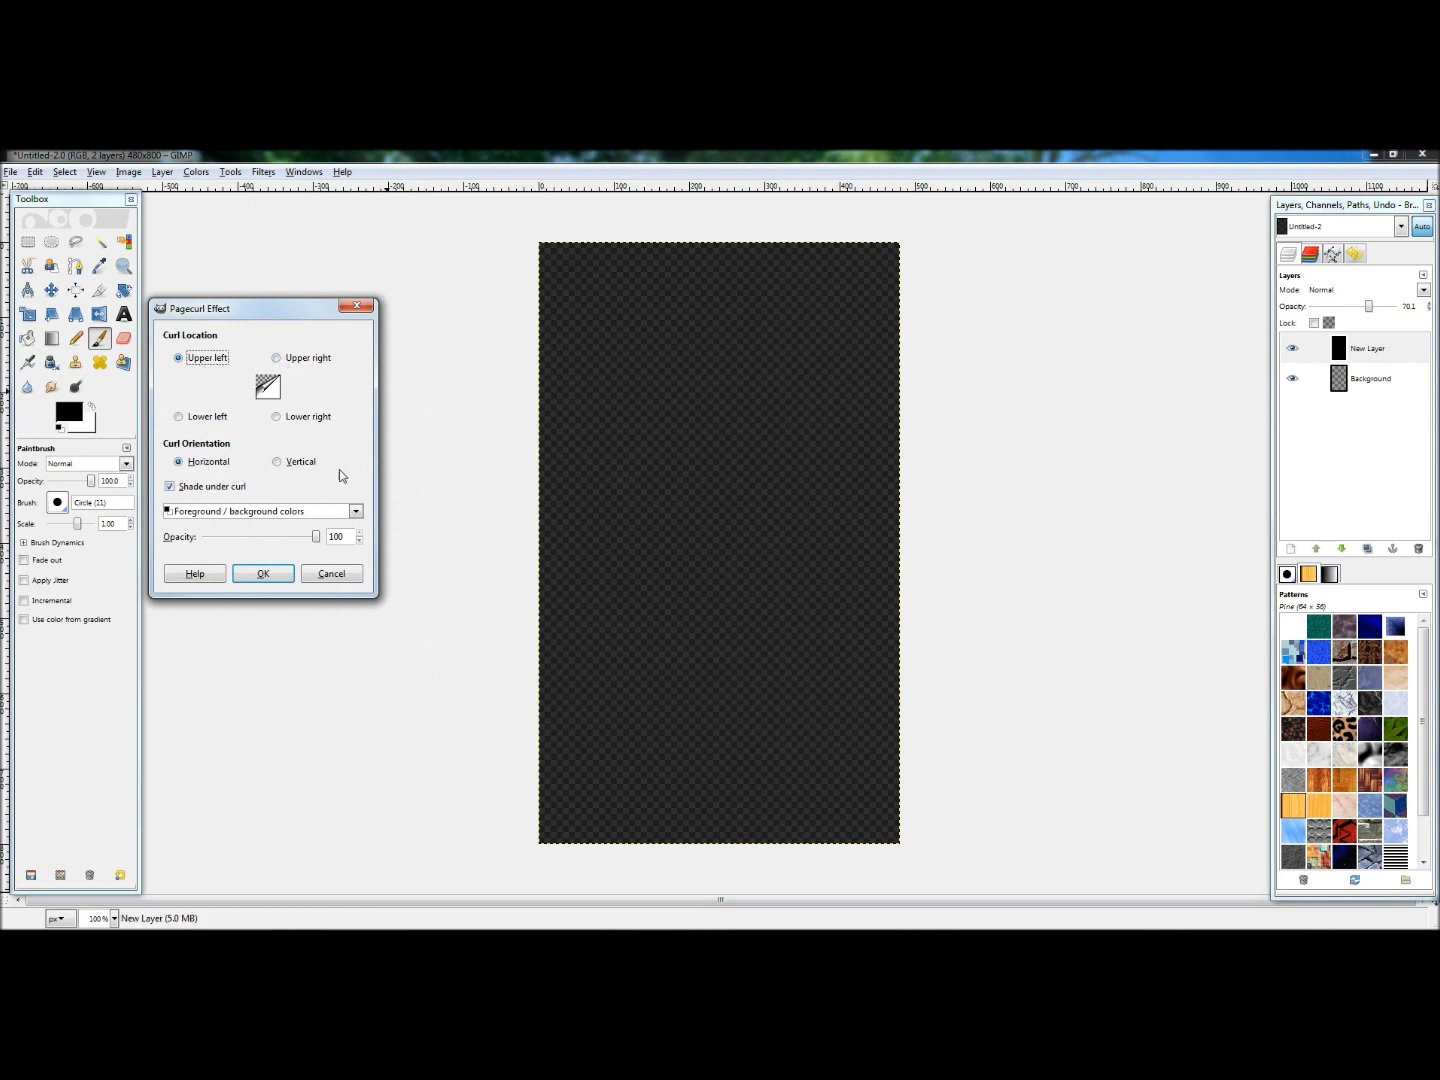
click(285, 514)
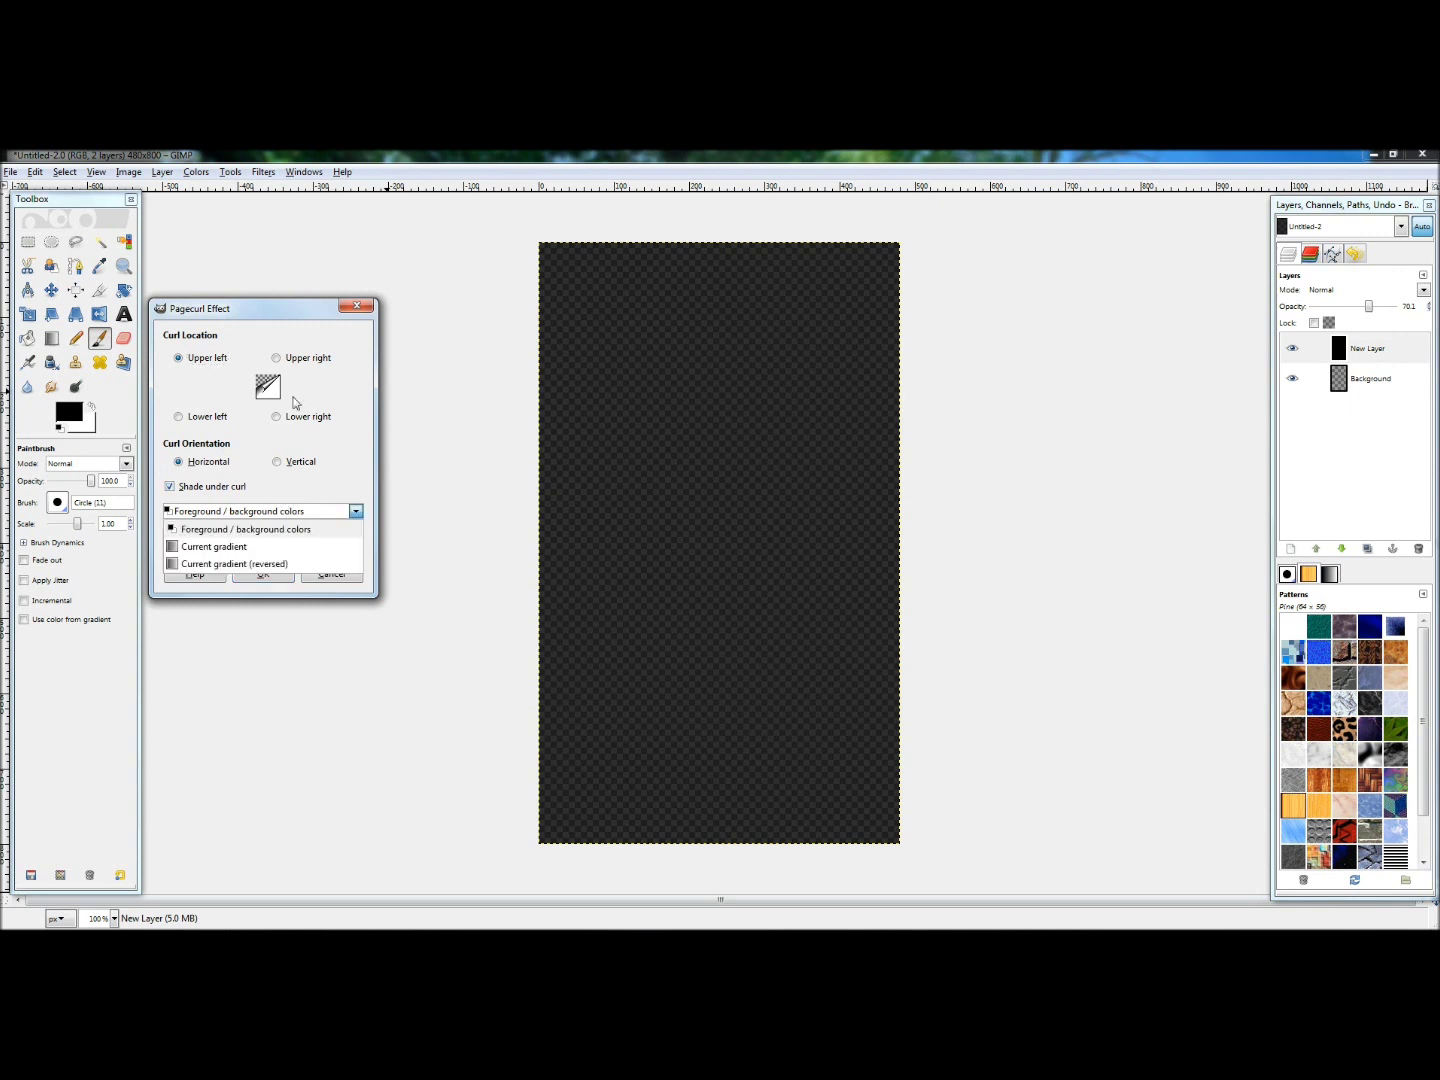
click(352, 446)
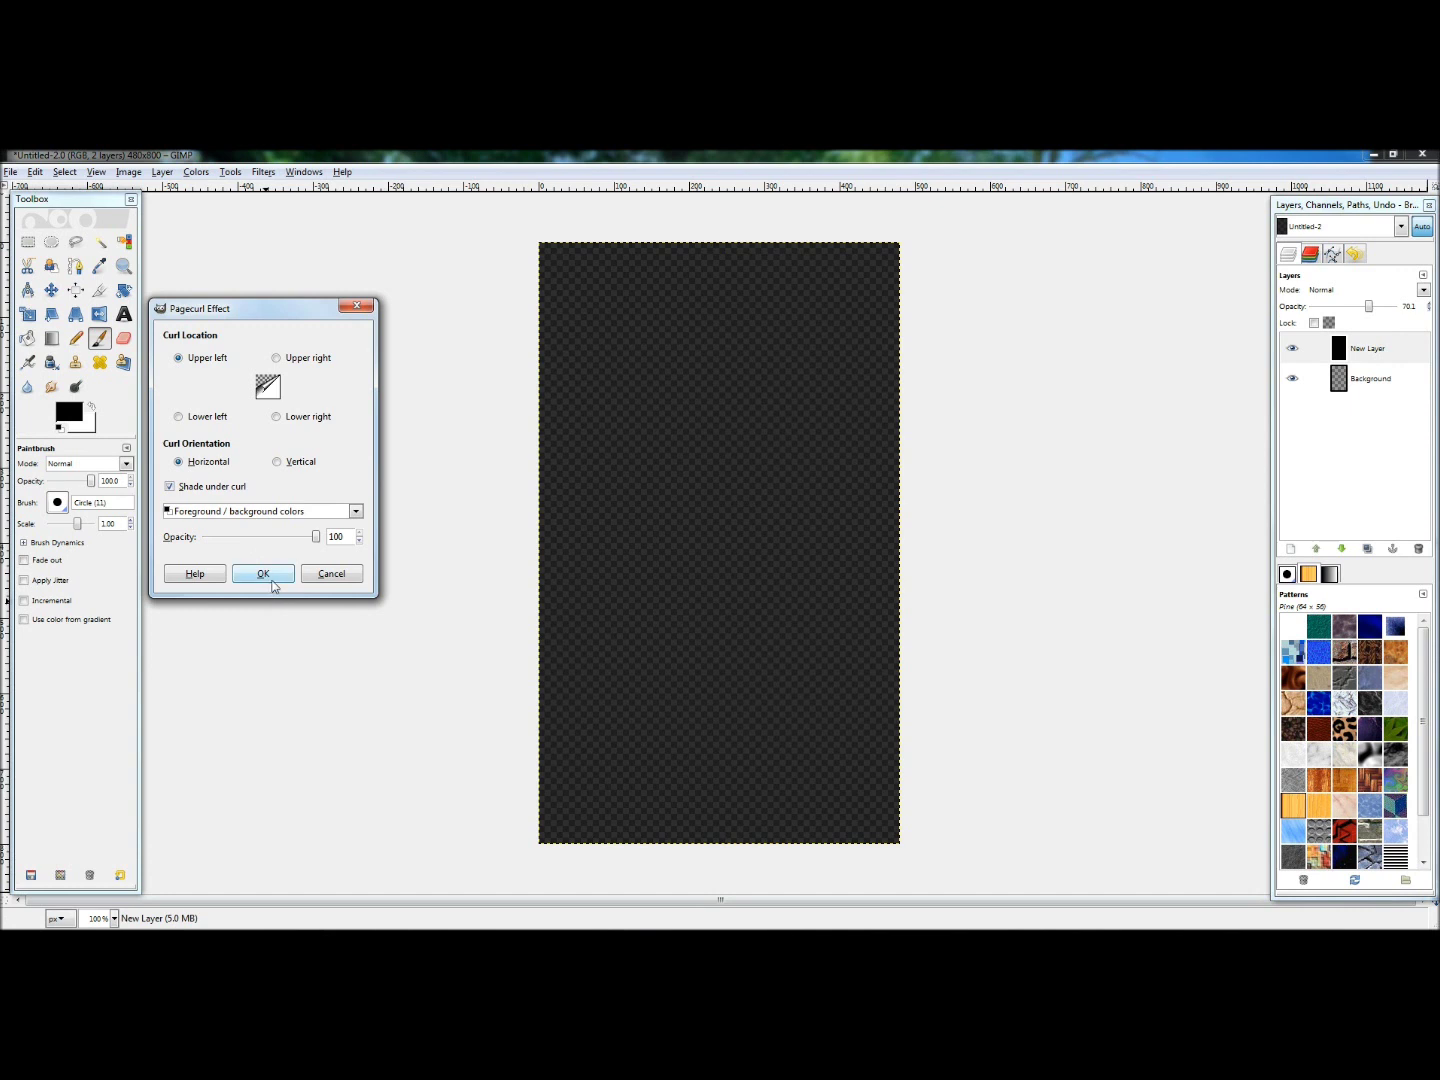
click(265, 576)
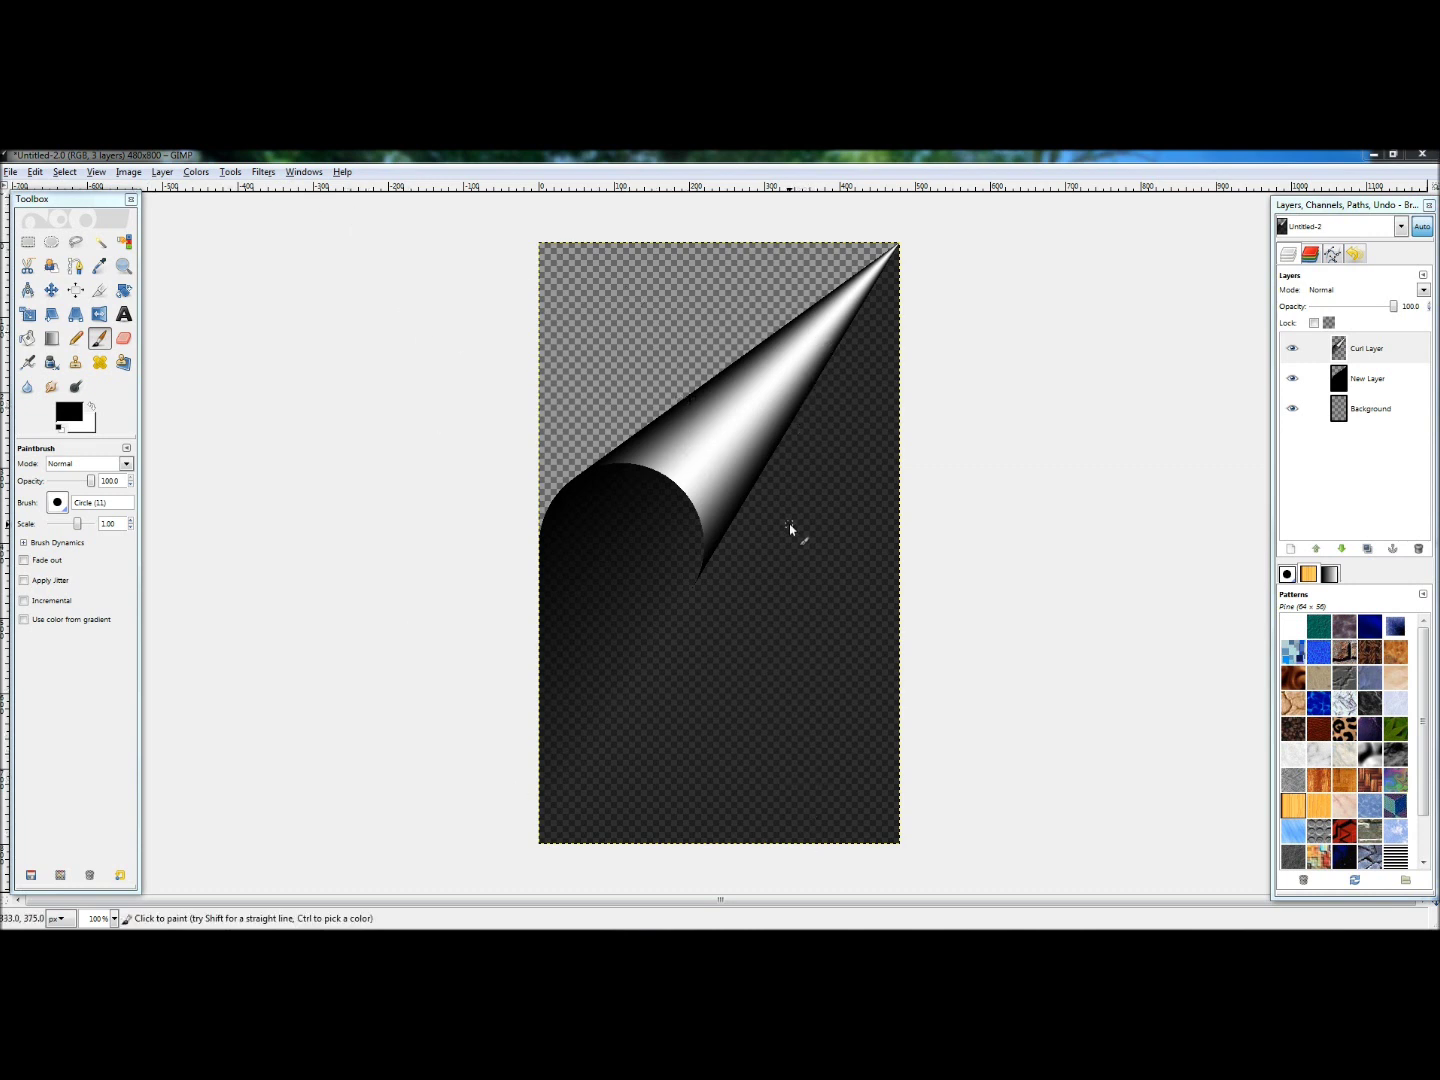
click(10, 173)
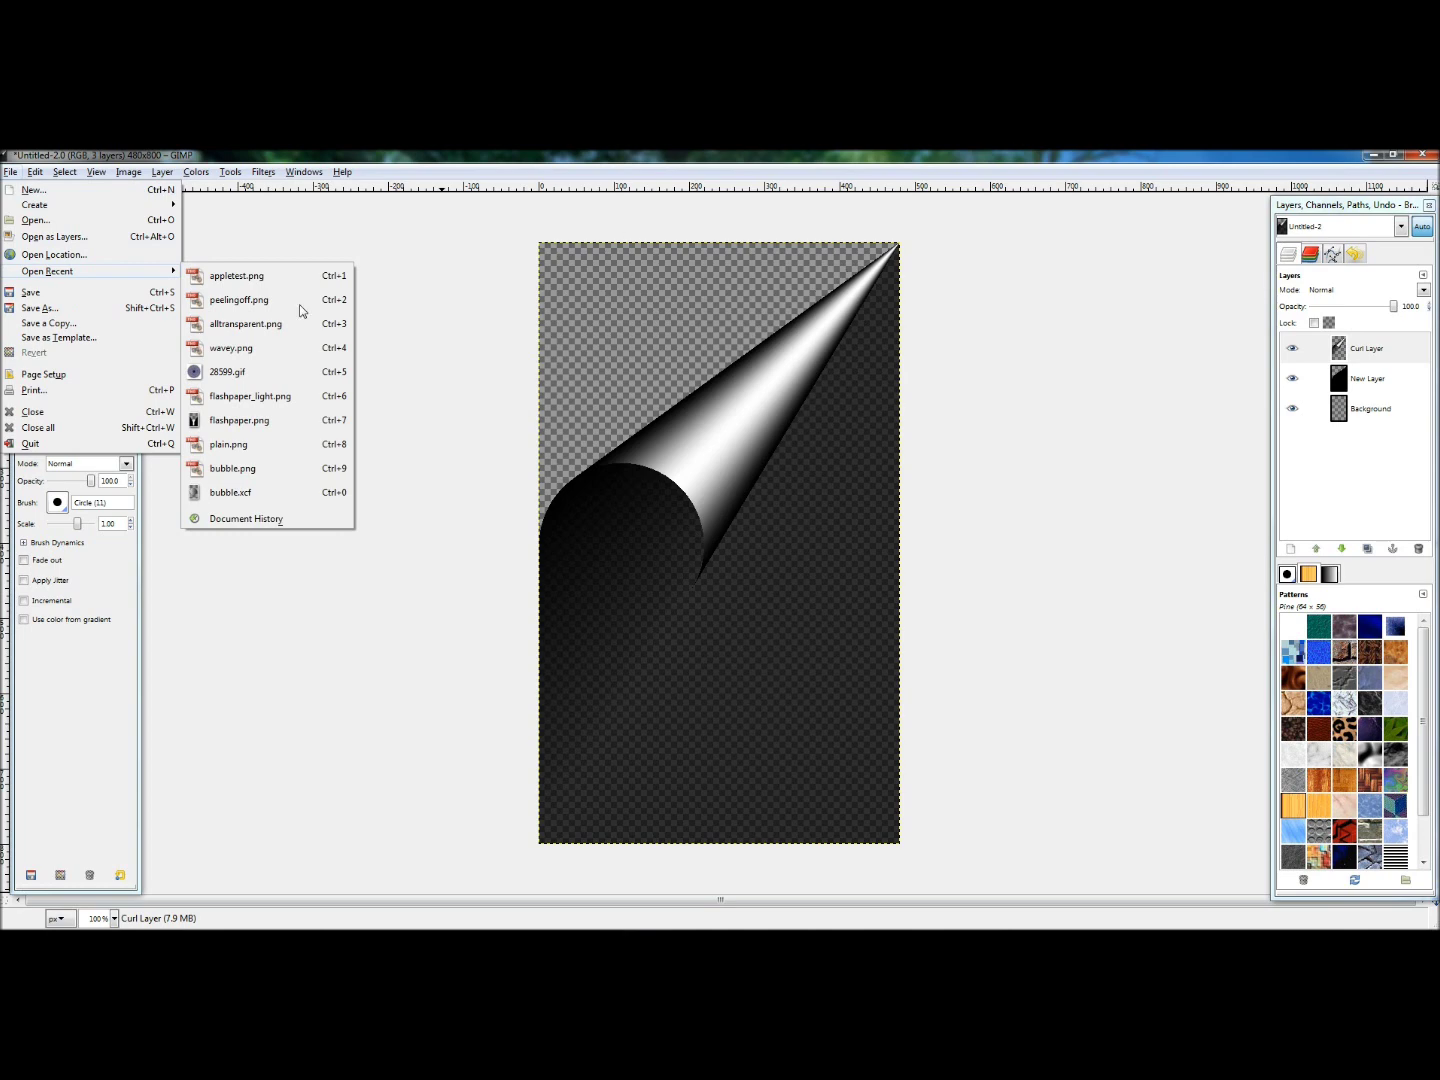
Save as peelingofftutorial.png in Wallpapers, merging visible layers, with default PNG options
click(40, 309)
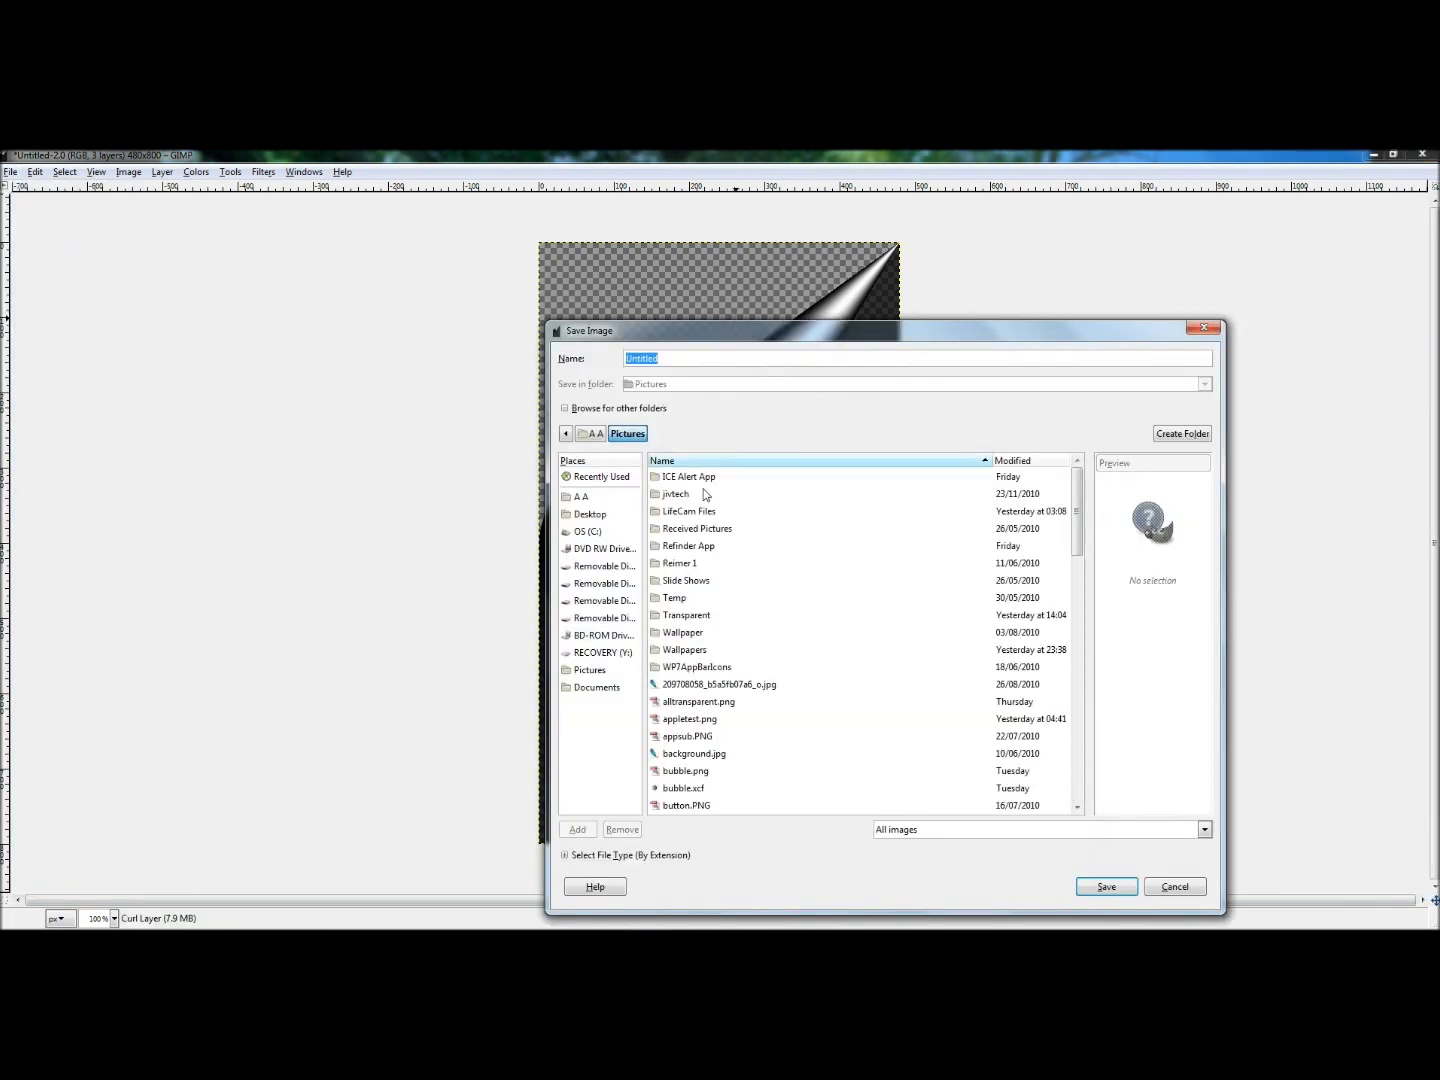
double_click(680, 649)
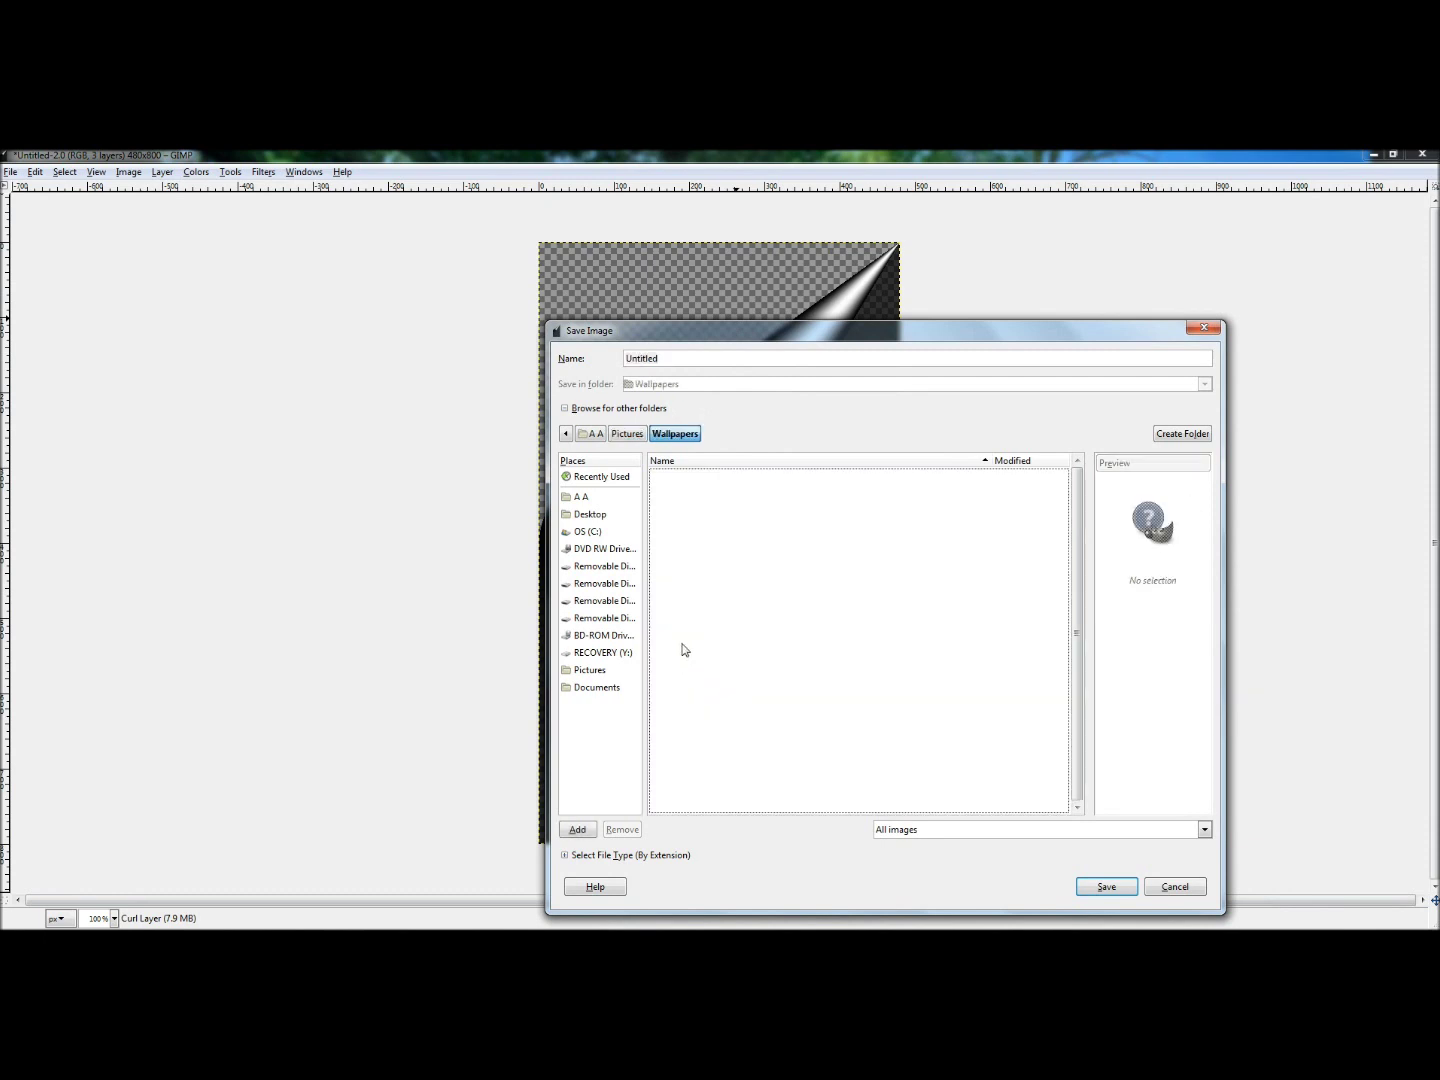
text(p)
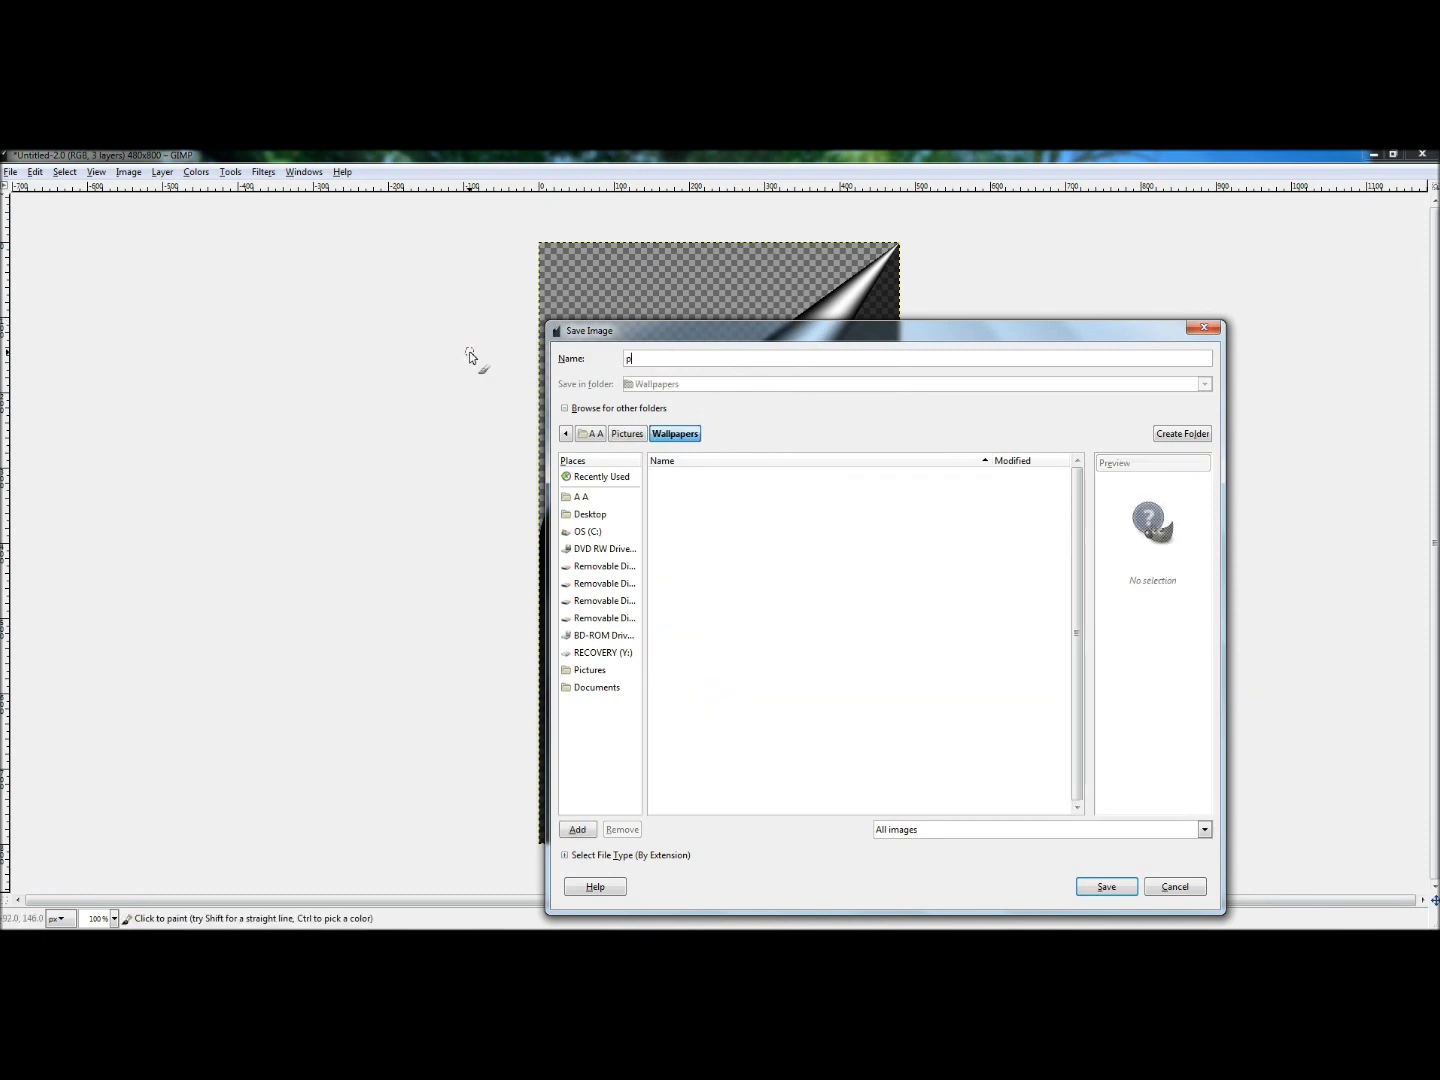
text(eelingofftutorial.png)
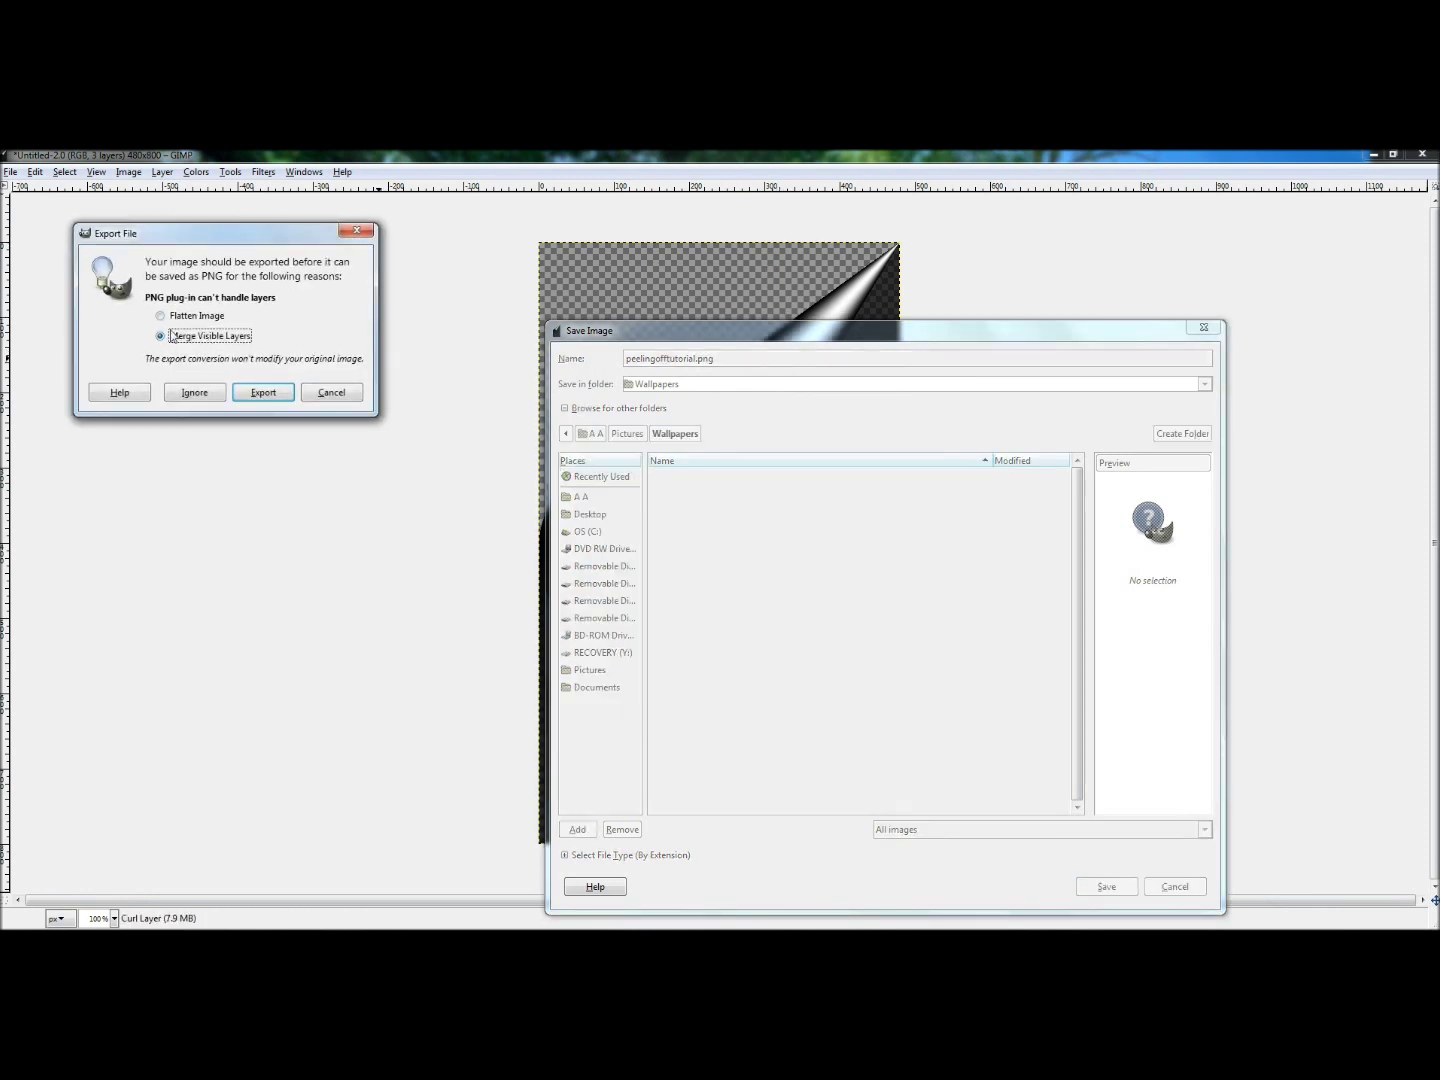
click(262, 393)
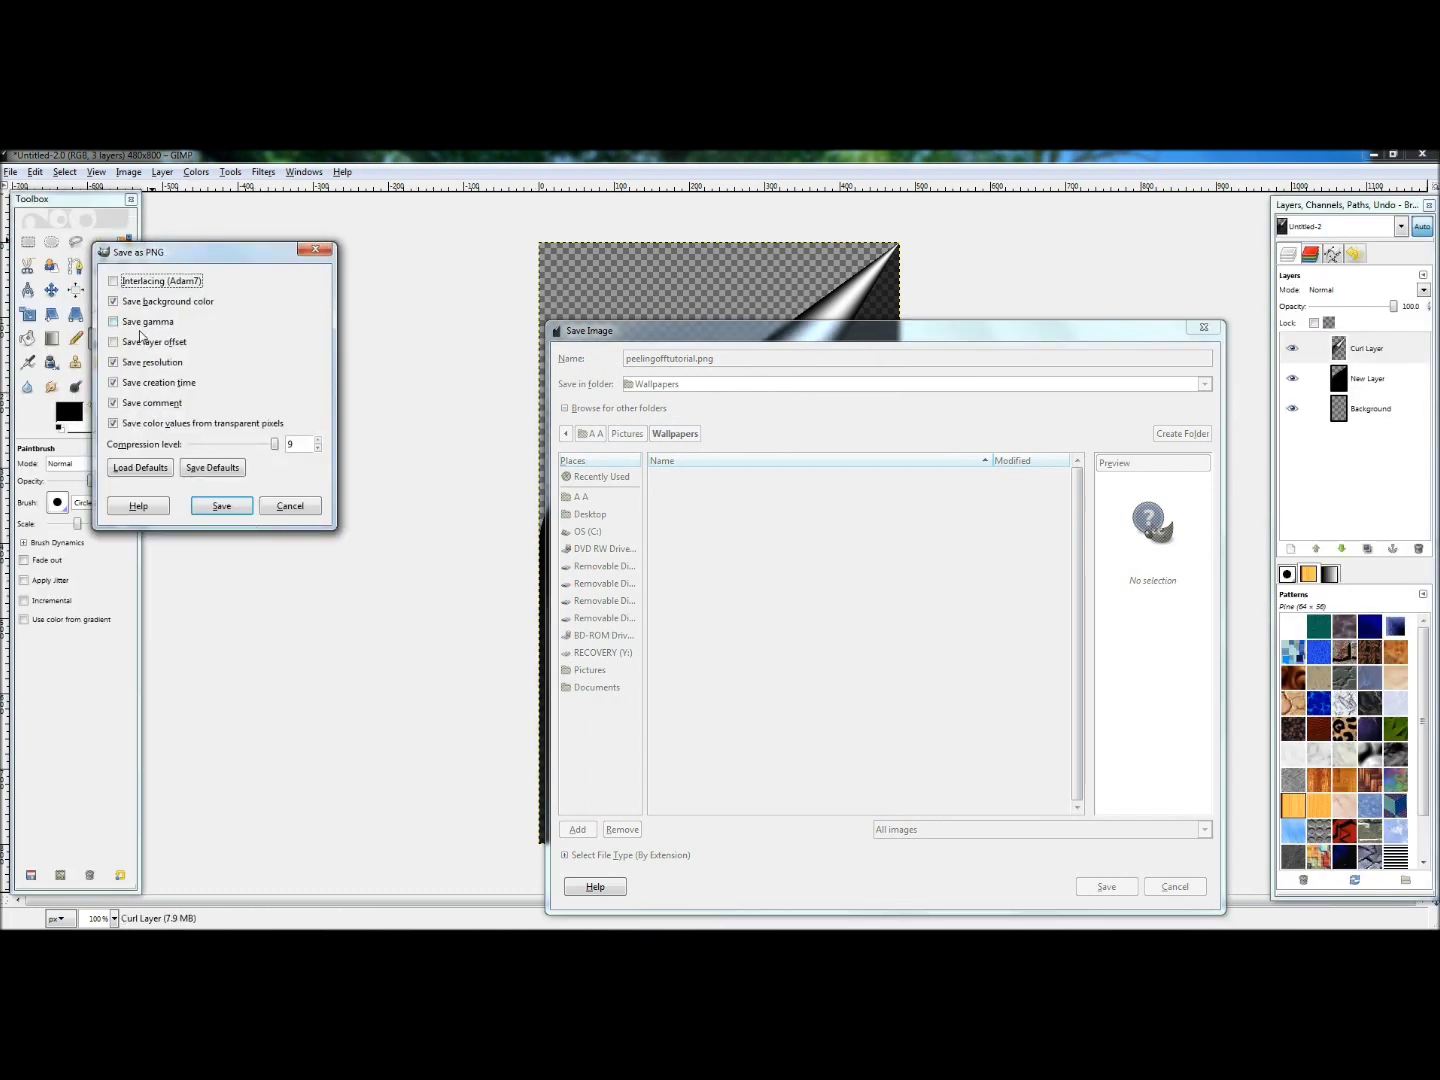
click(240, 511)
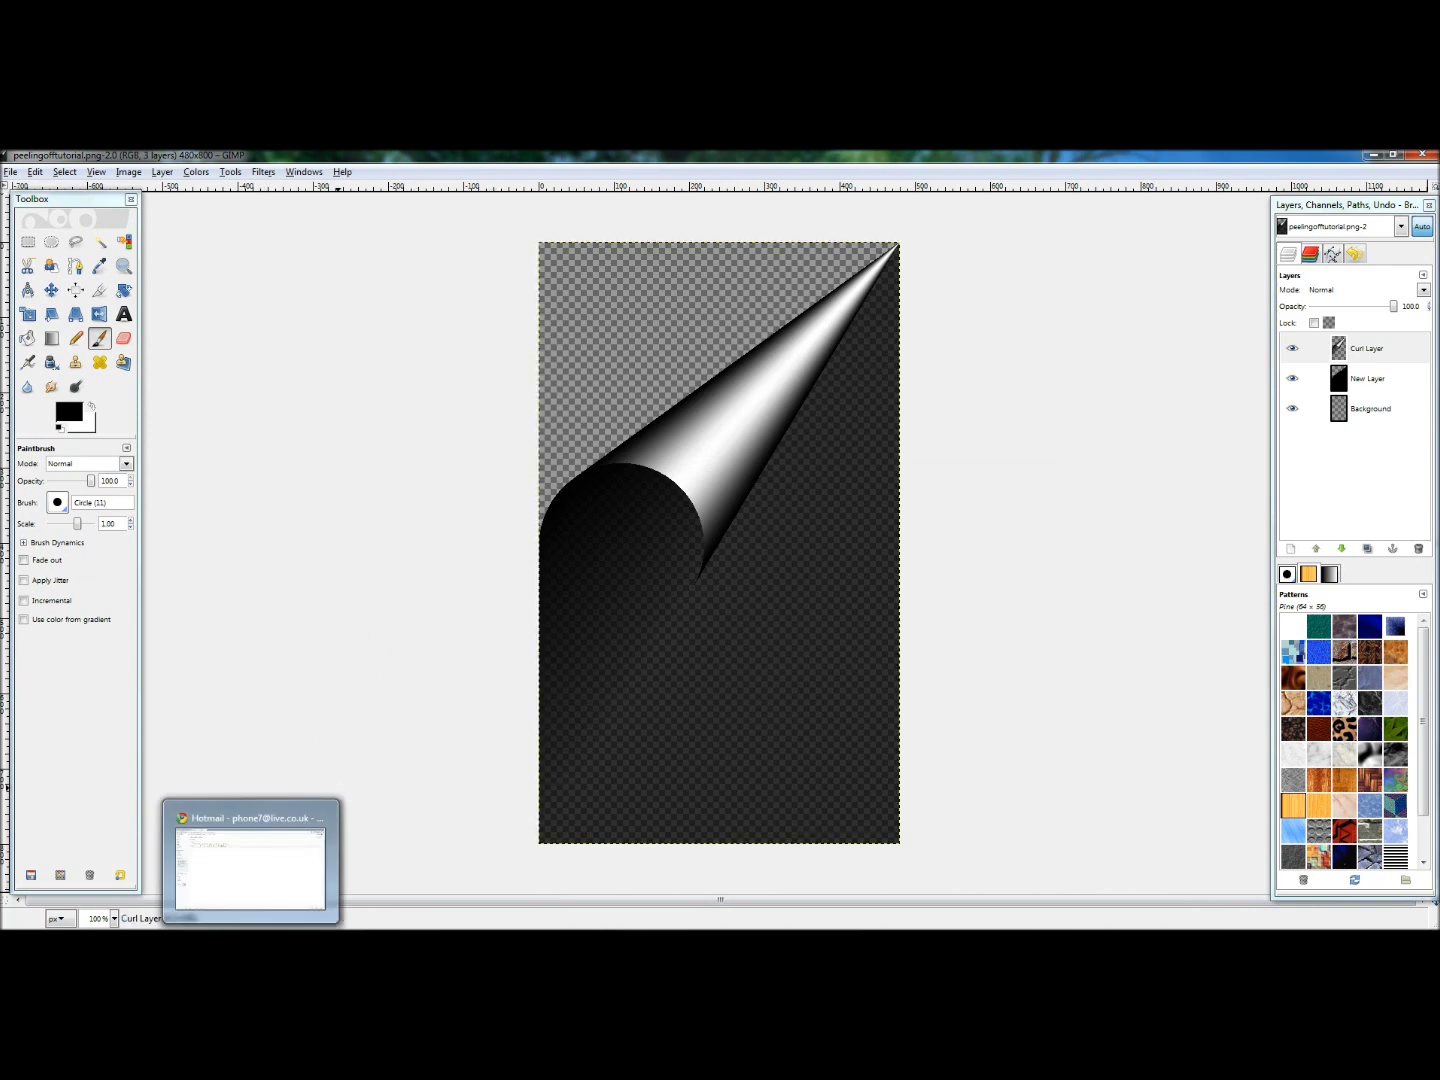
Address the Hotmail message to the phone's mail account and attach peelingofftutorial.png
key(alt+Tab)
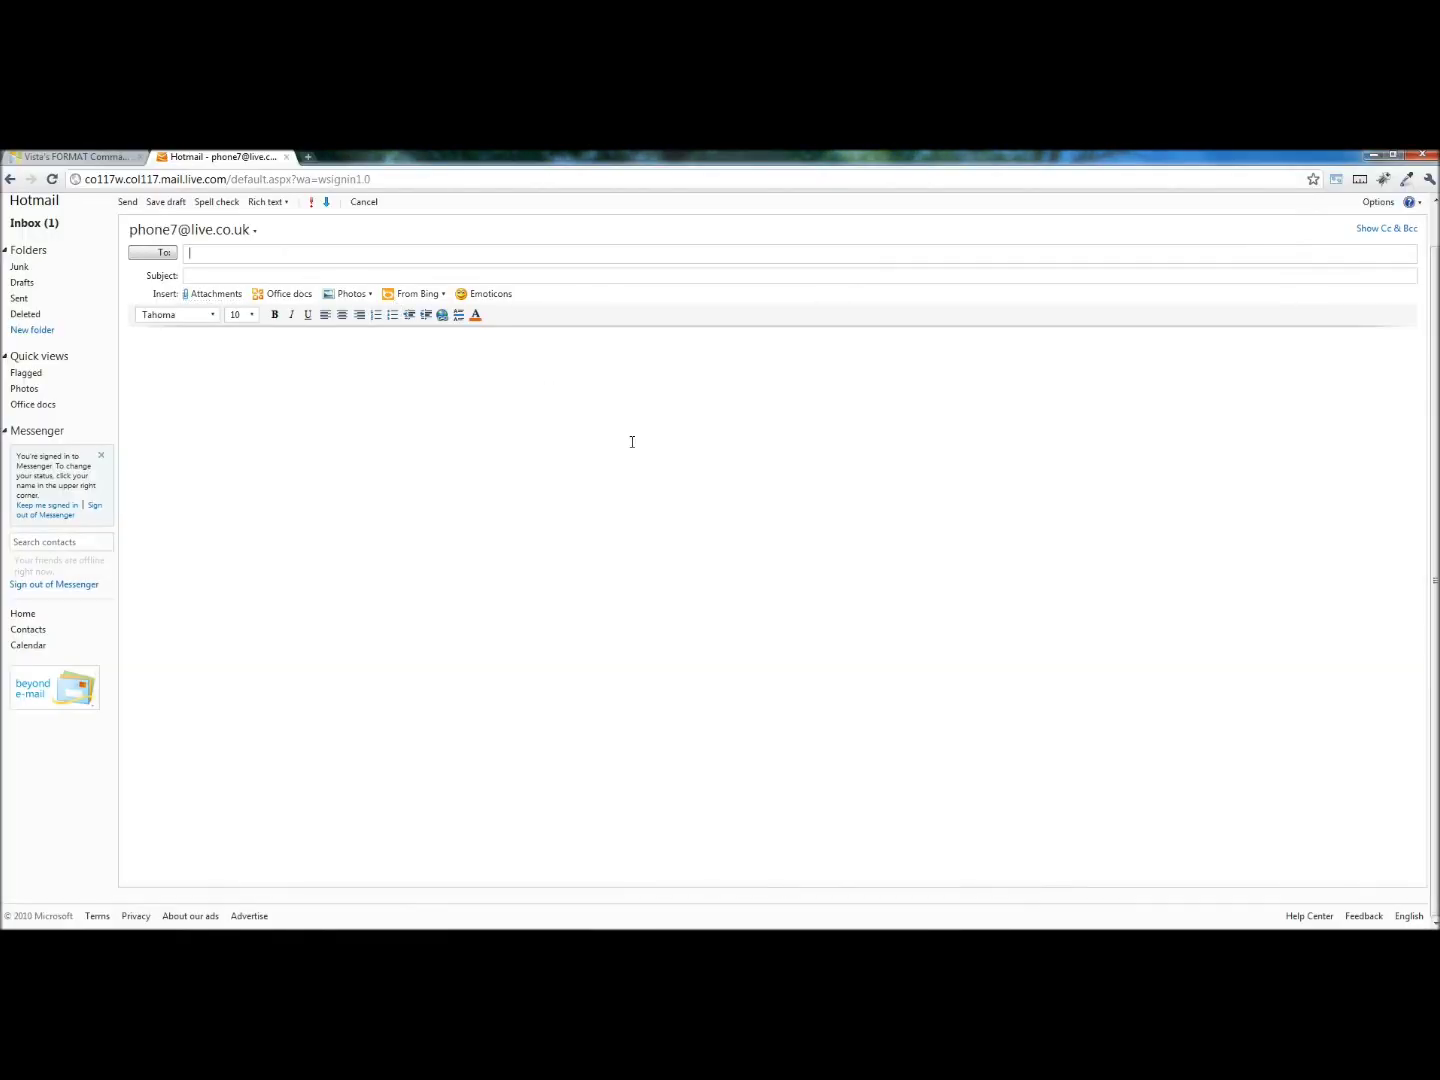
text(pho)
key(Return)
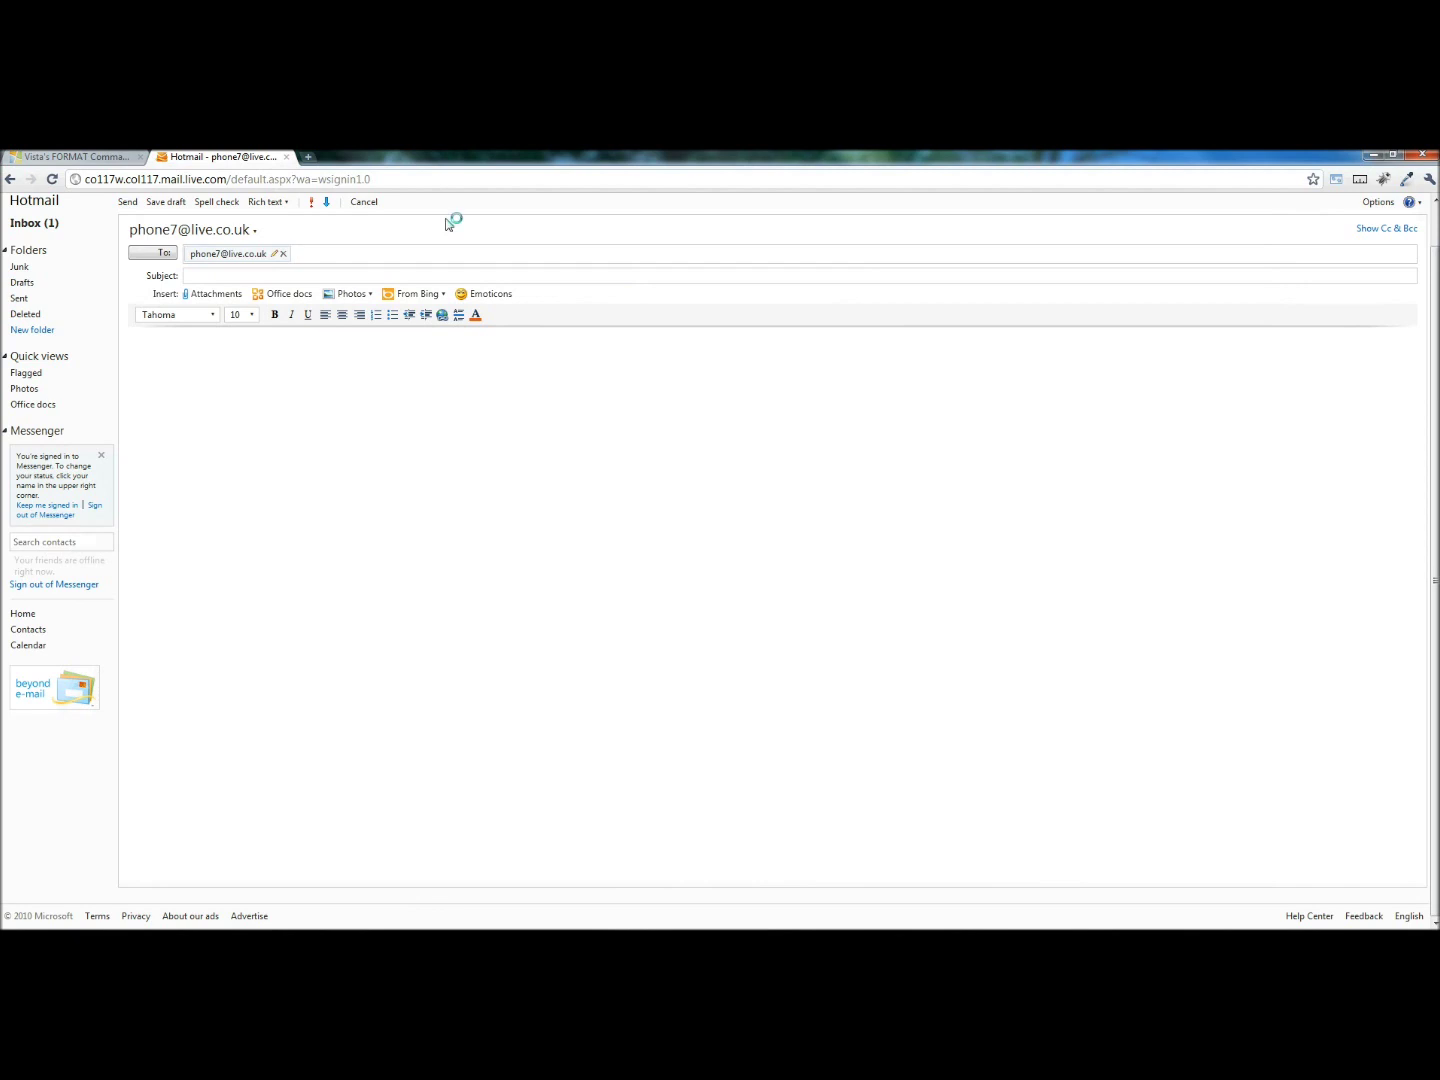
click(214, 292)
double_click(177, 273)
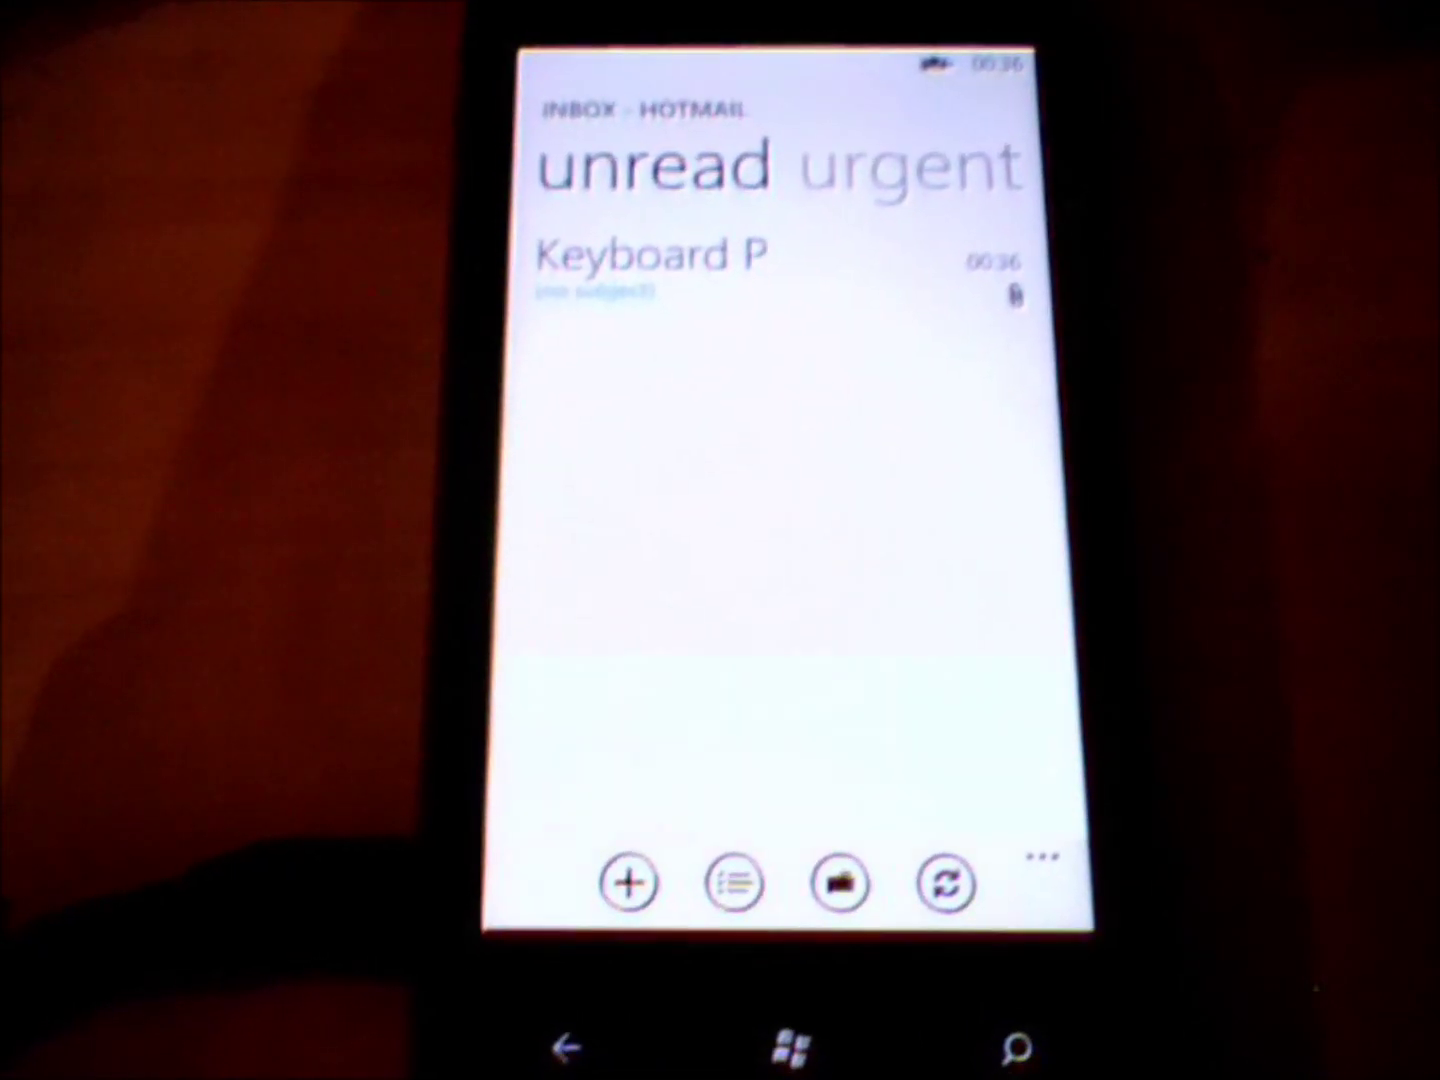
Open the new message, download peelingofftutorial.png, and set it as wallpaper
click(650, 262)
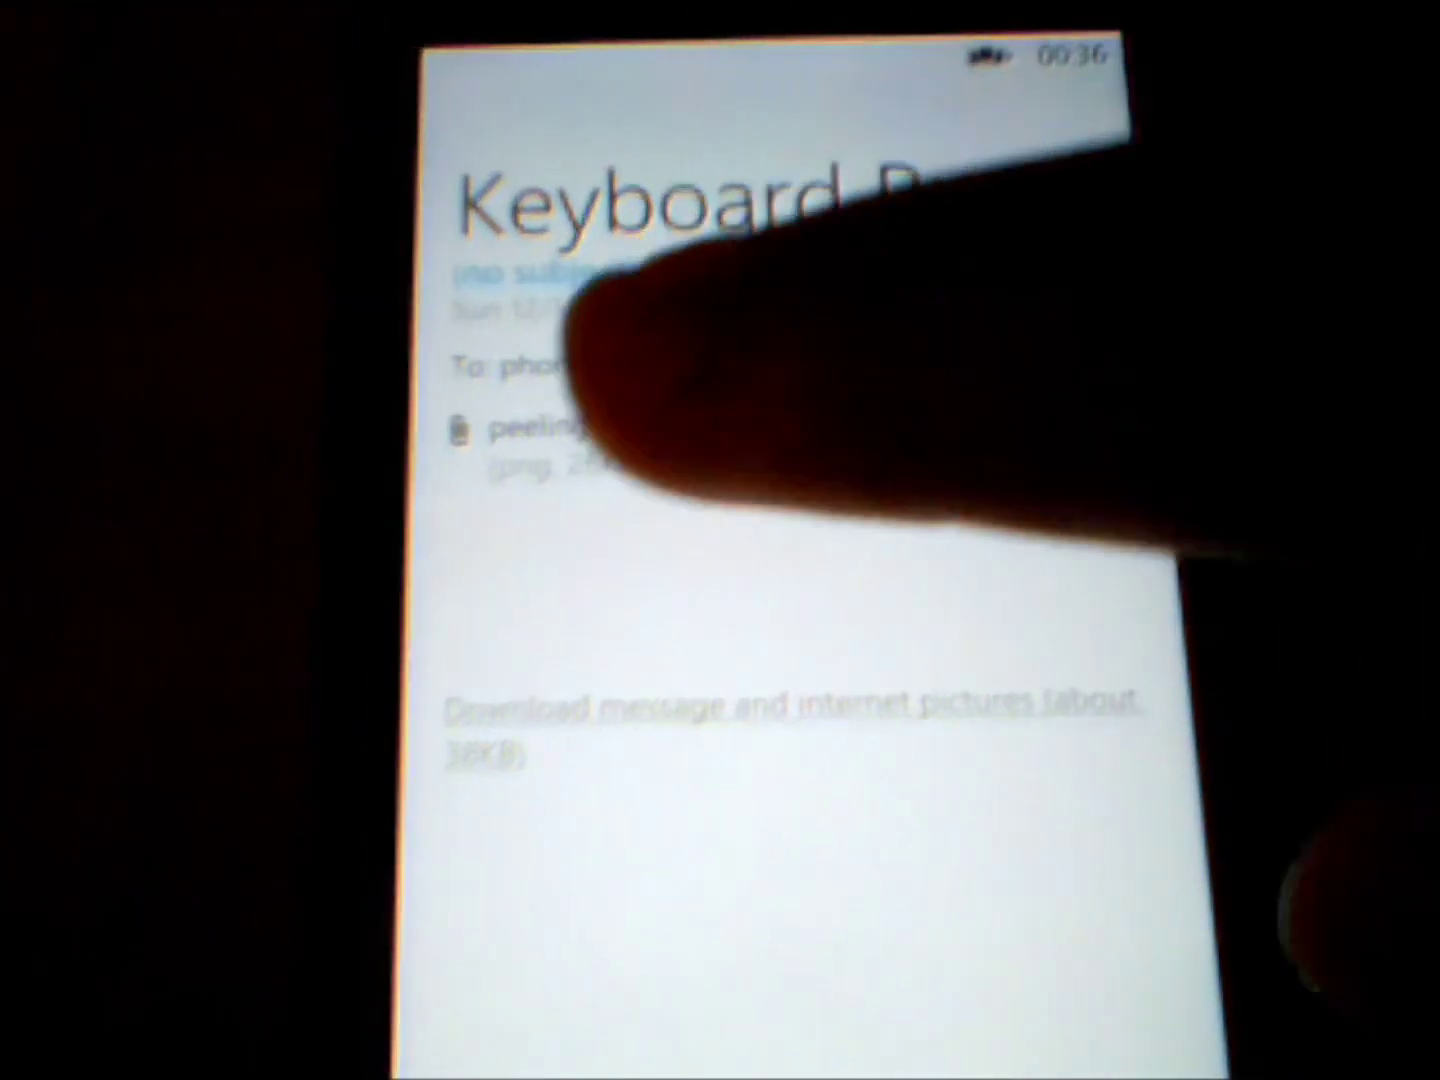
click(600, 429)
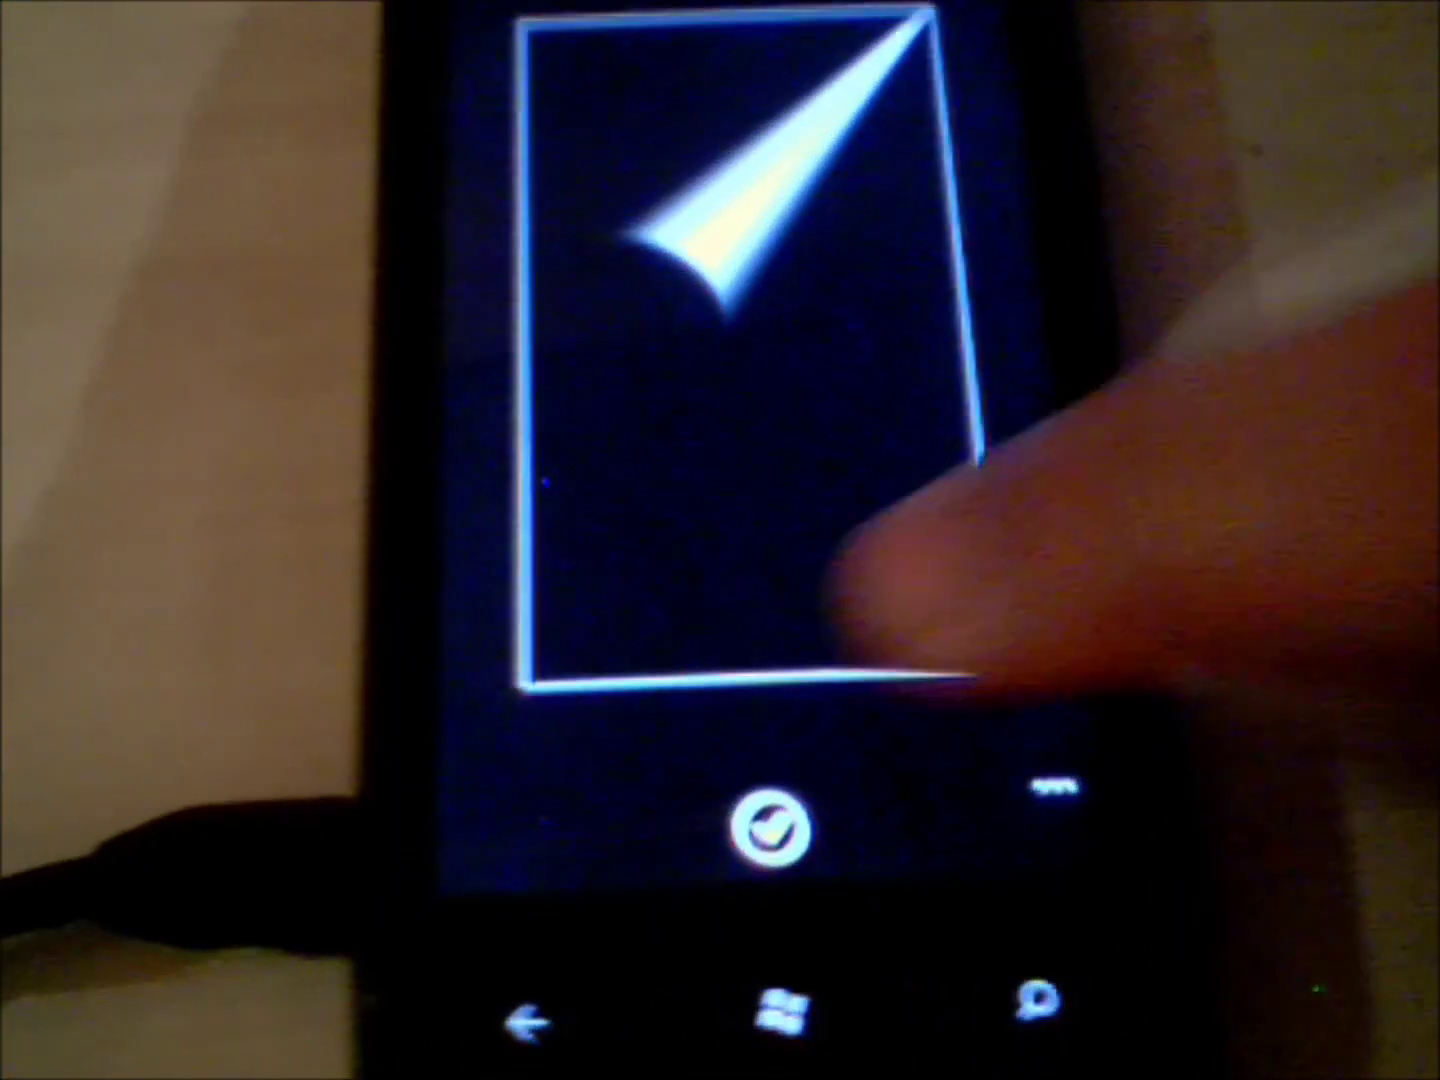
click(730, 871)
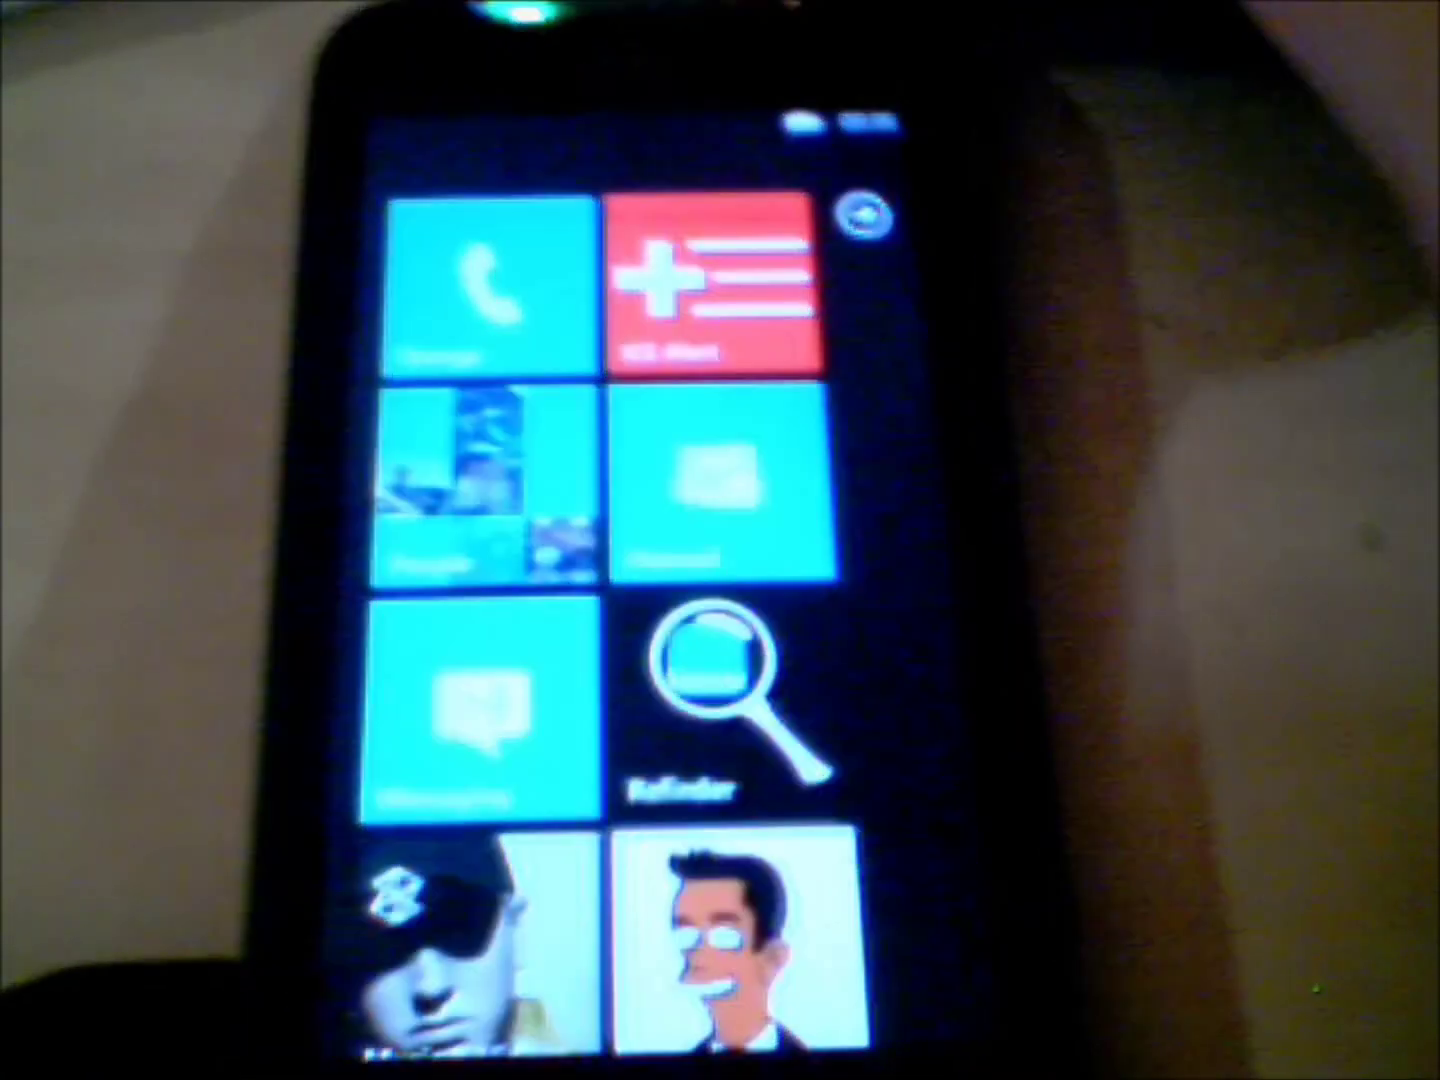
Lock the phone twice, each time swiping the page-curl lock screen away to reach Start
key(XF86PowerOff)
key(XF86PowerOff)
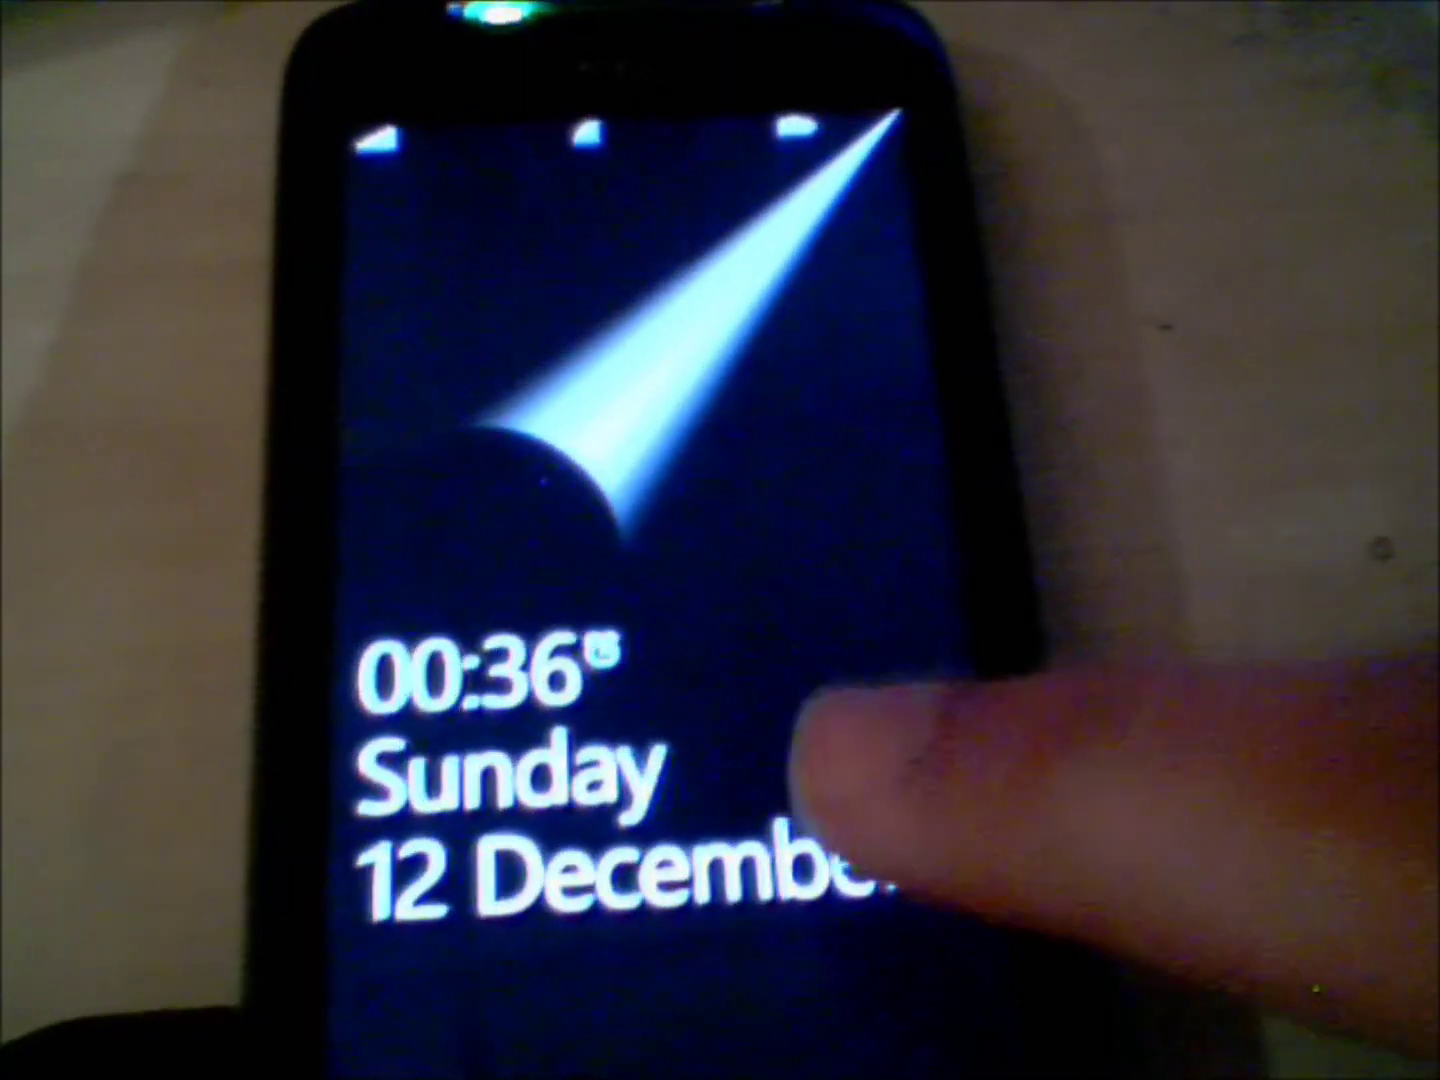
click(805, 735)
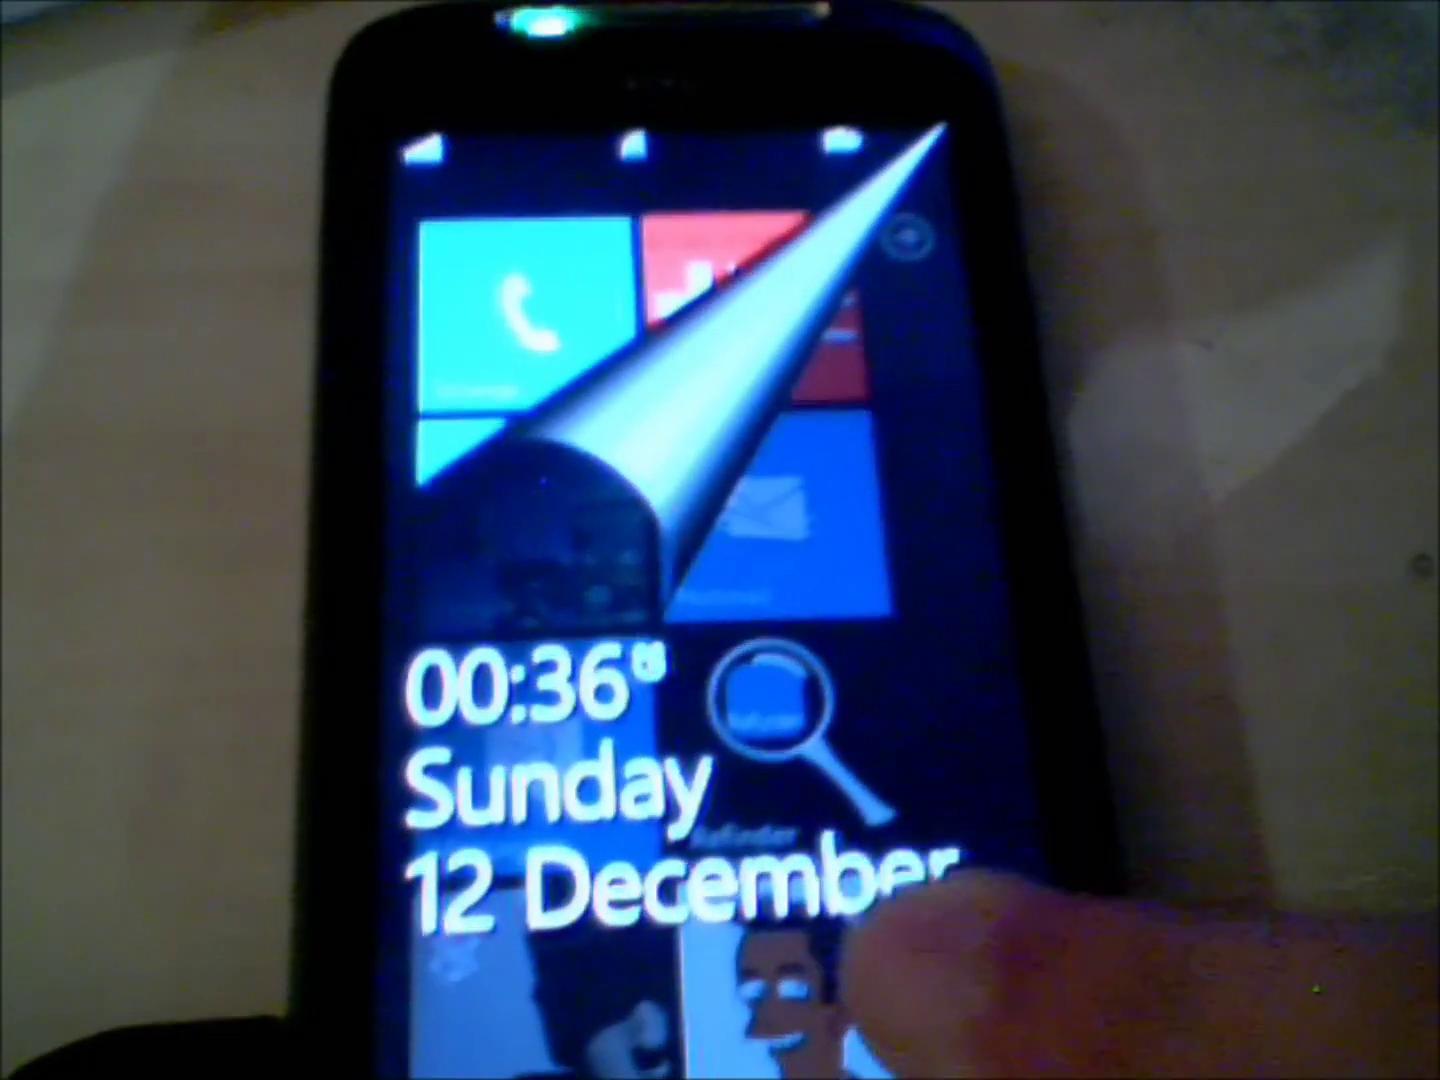
drag(879, 956, 685, 235)
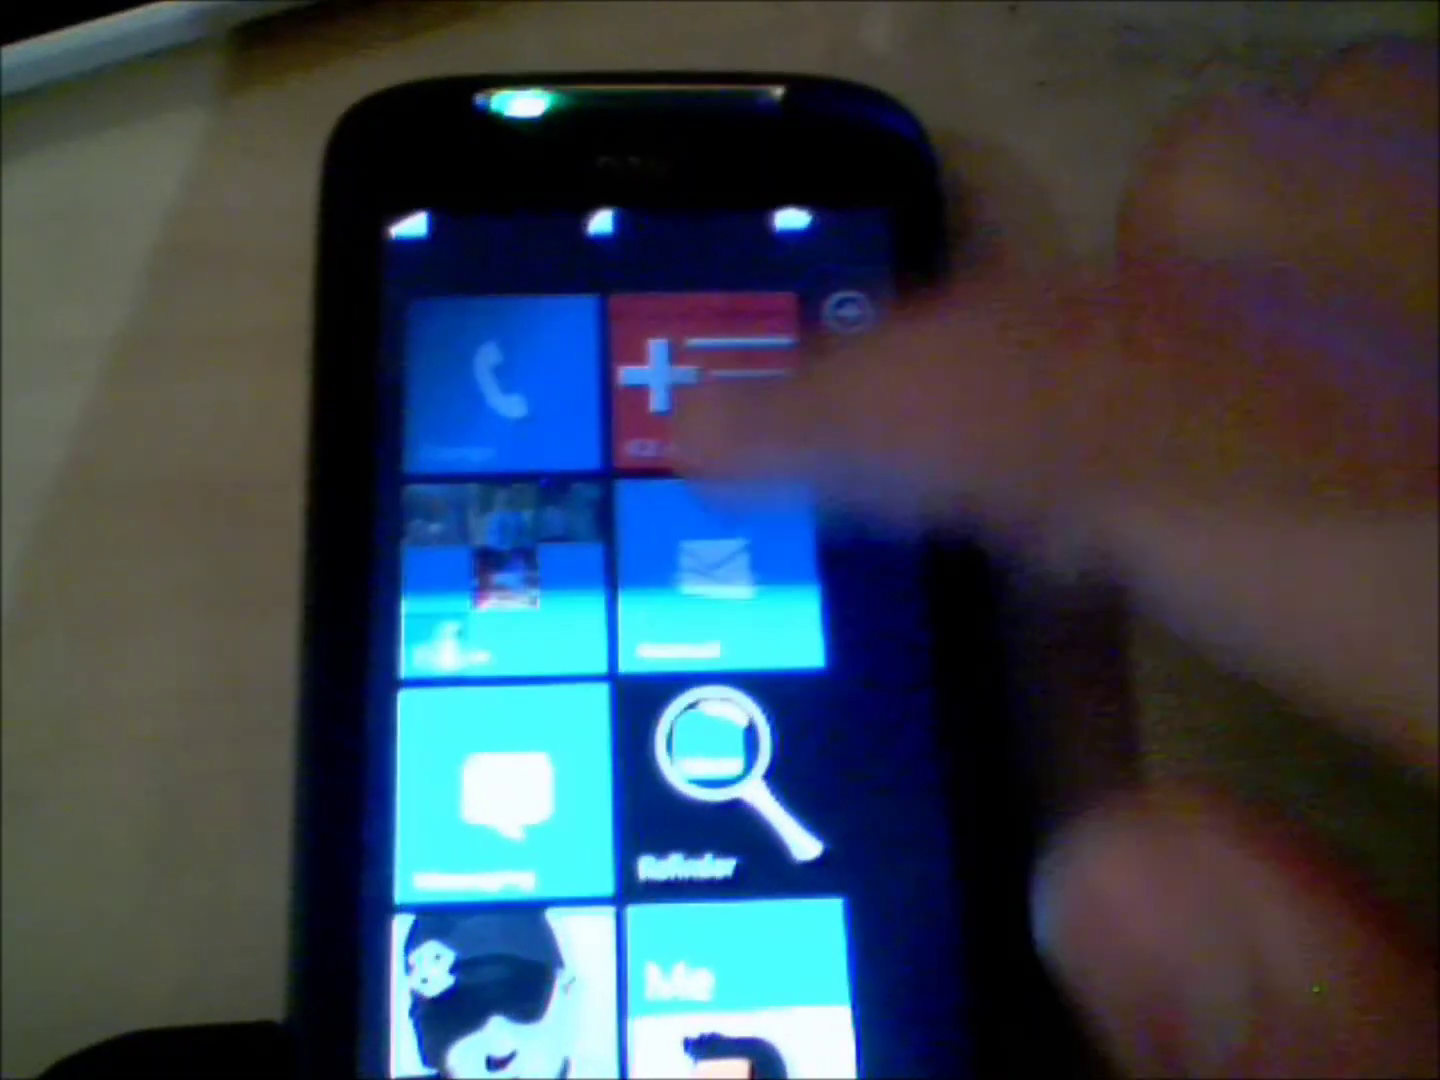
key(XF86PowerOff)
drag(745, 914, 600, 300)
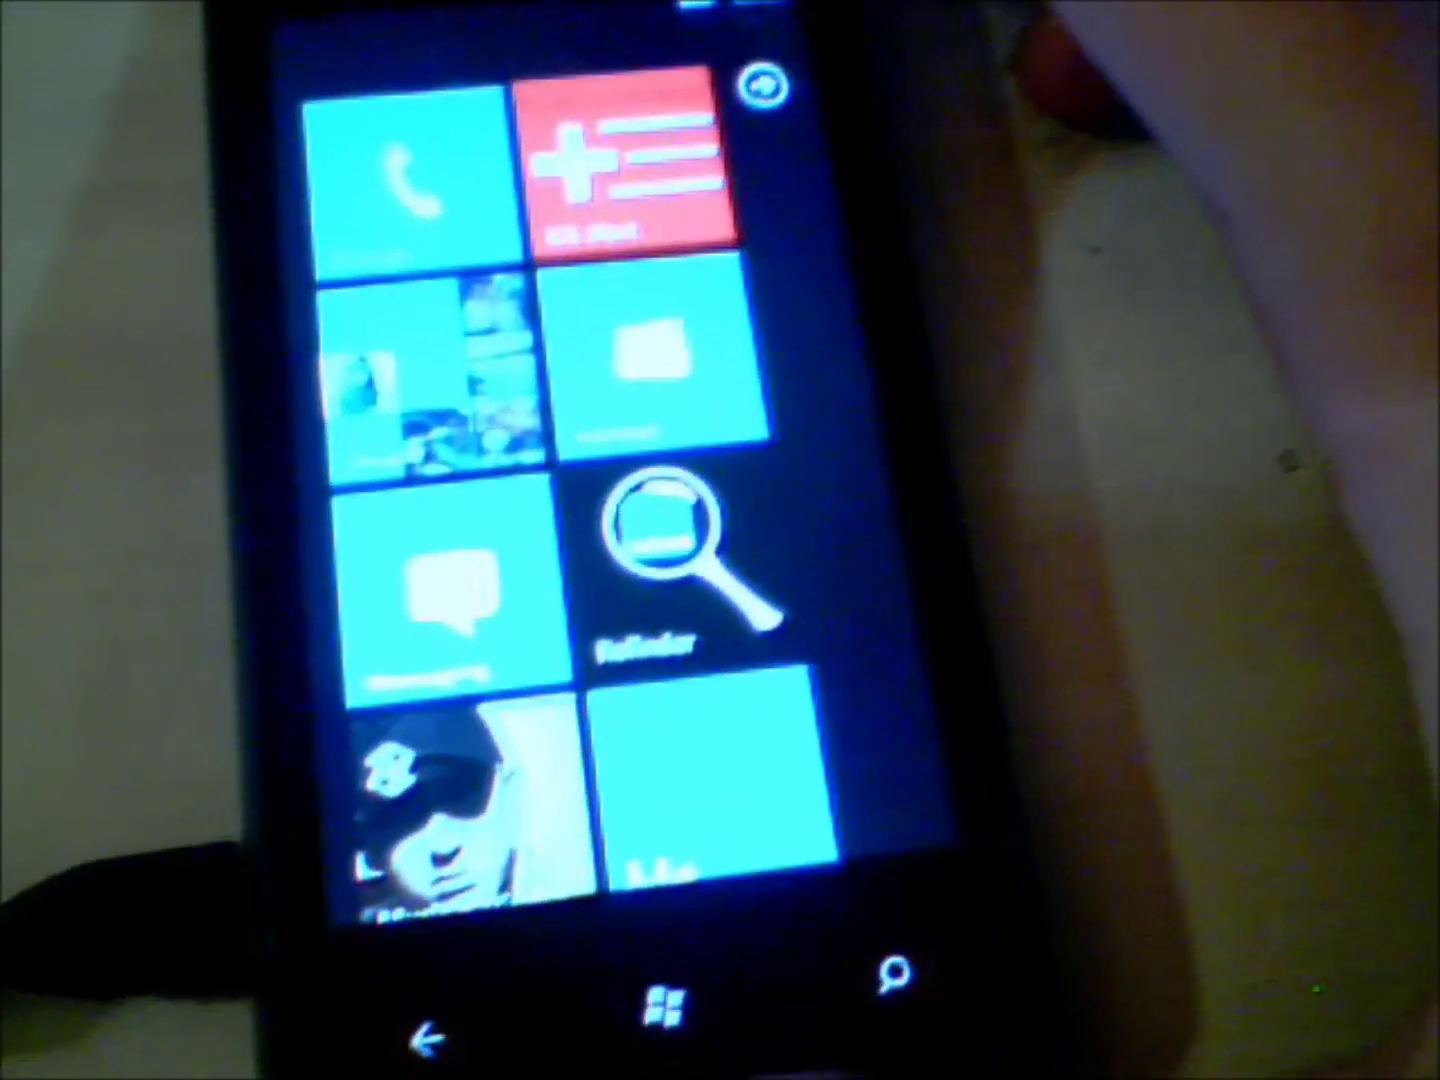